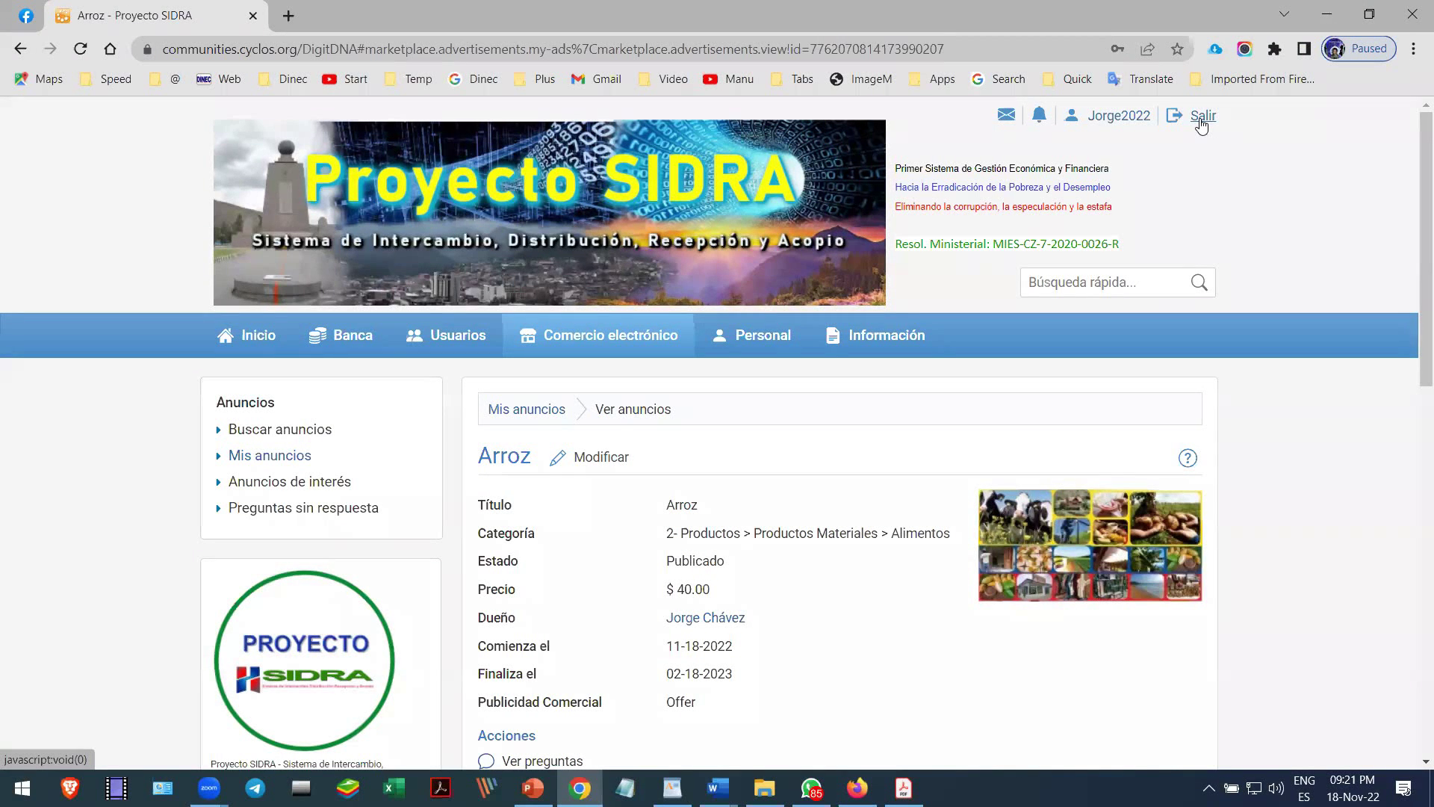
- Log out and review the registration steps on the public Proyecto SIDRA welcome page
click(1203, 119)
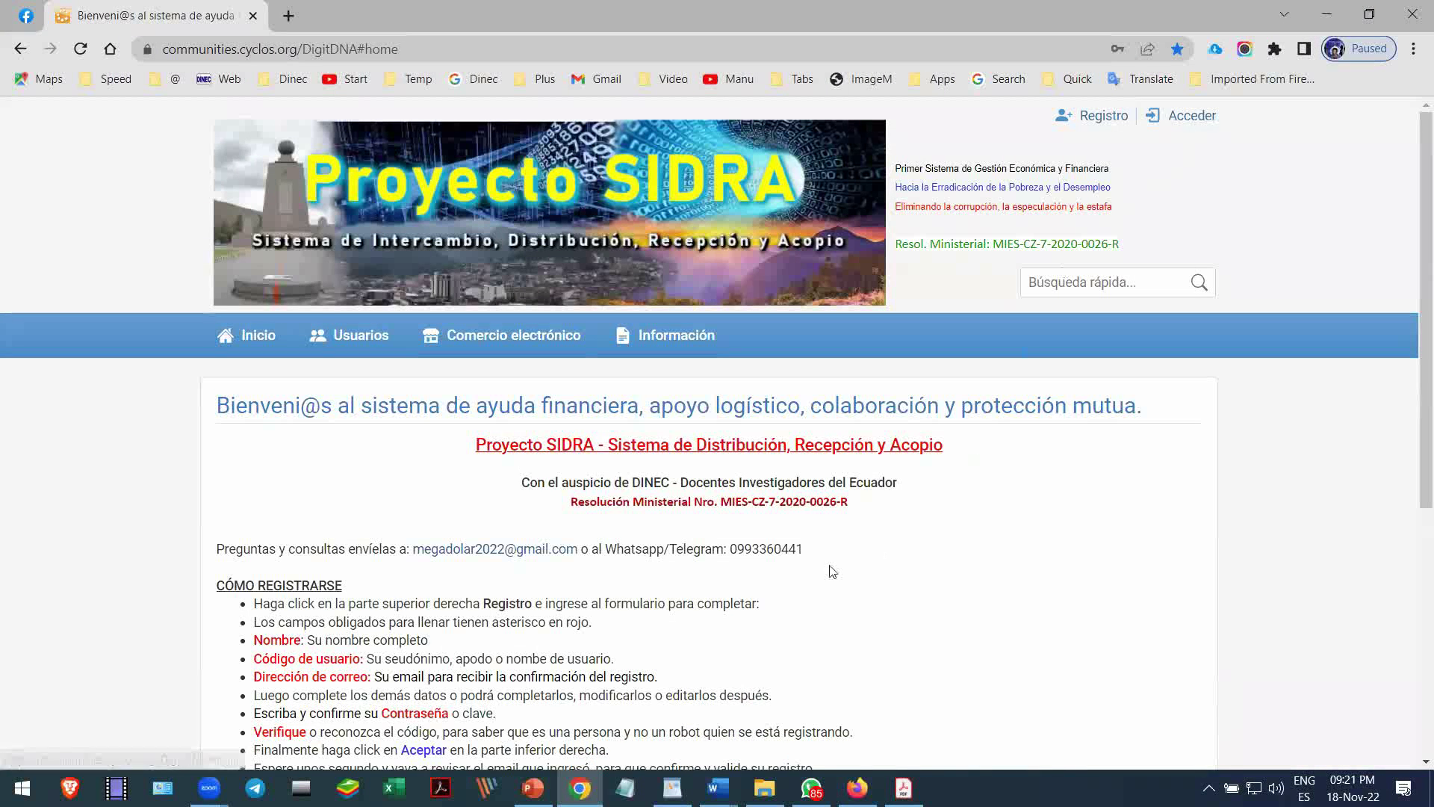
scroll(902, 541, down, 5)
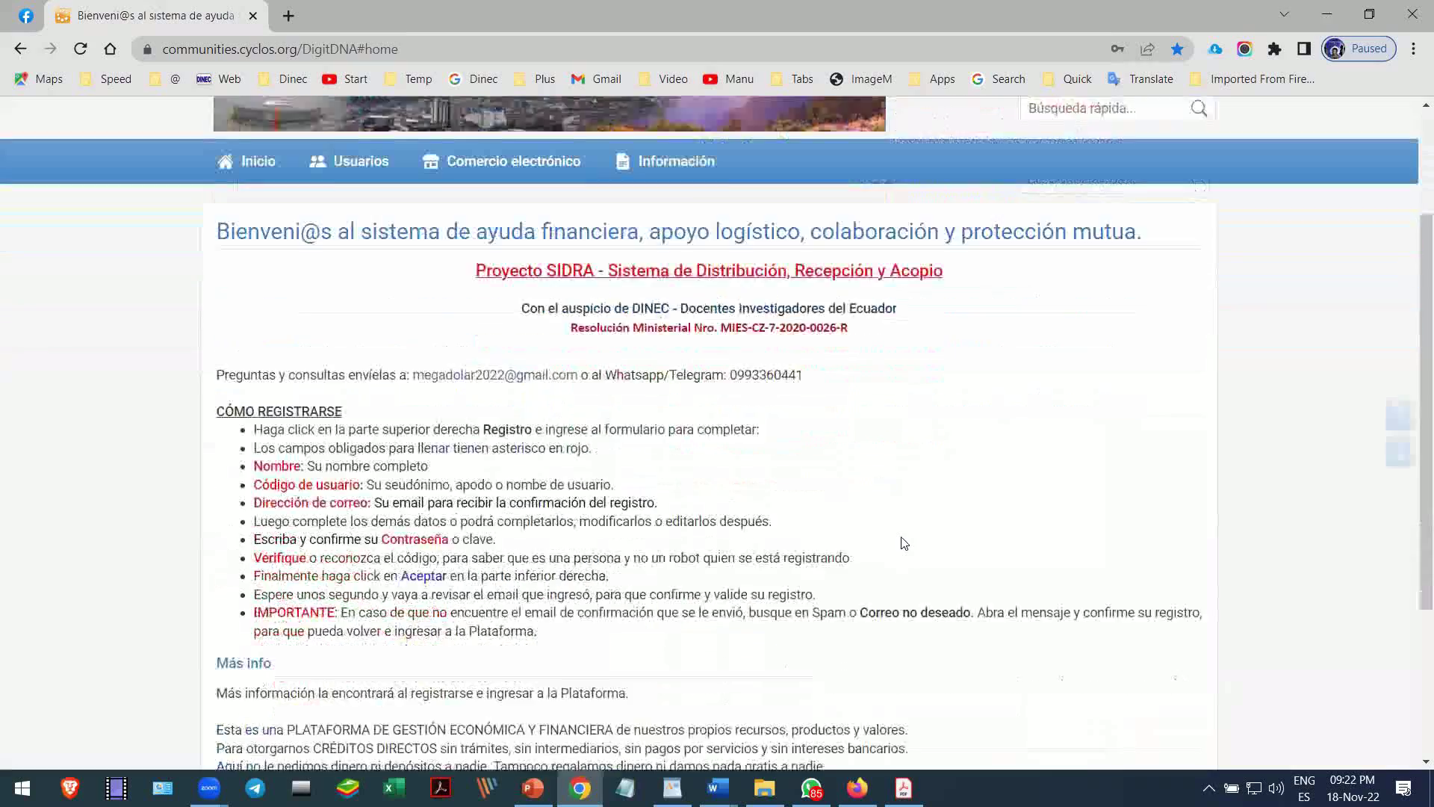
scroll(906, 538, up, 5)
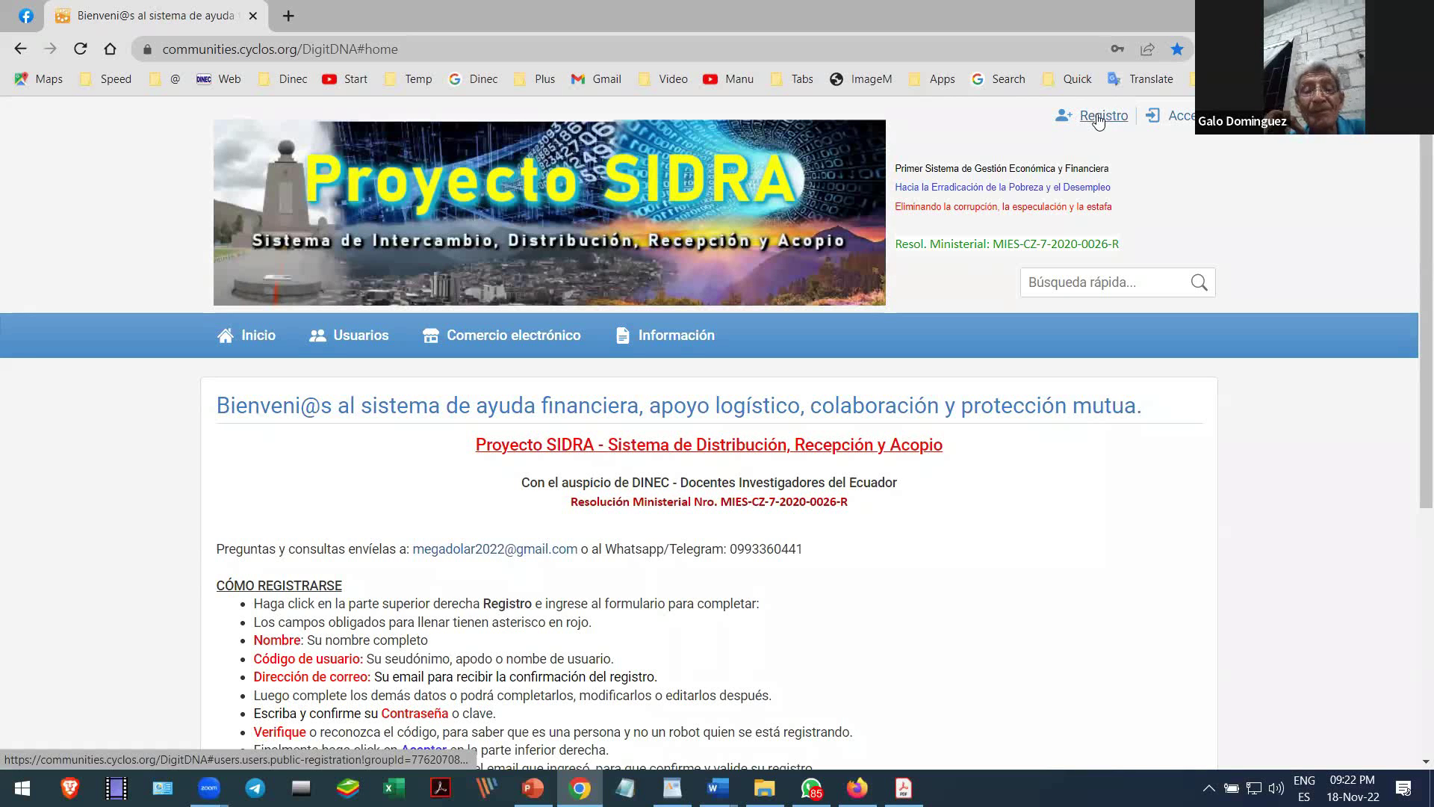
- Open the Registro form and enter the new user's full name, with an accented í in the surname
click(1095, 120)
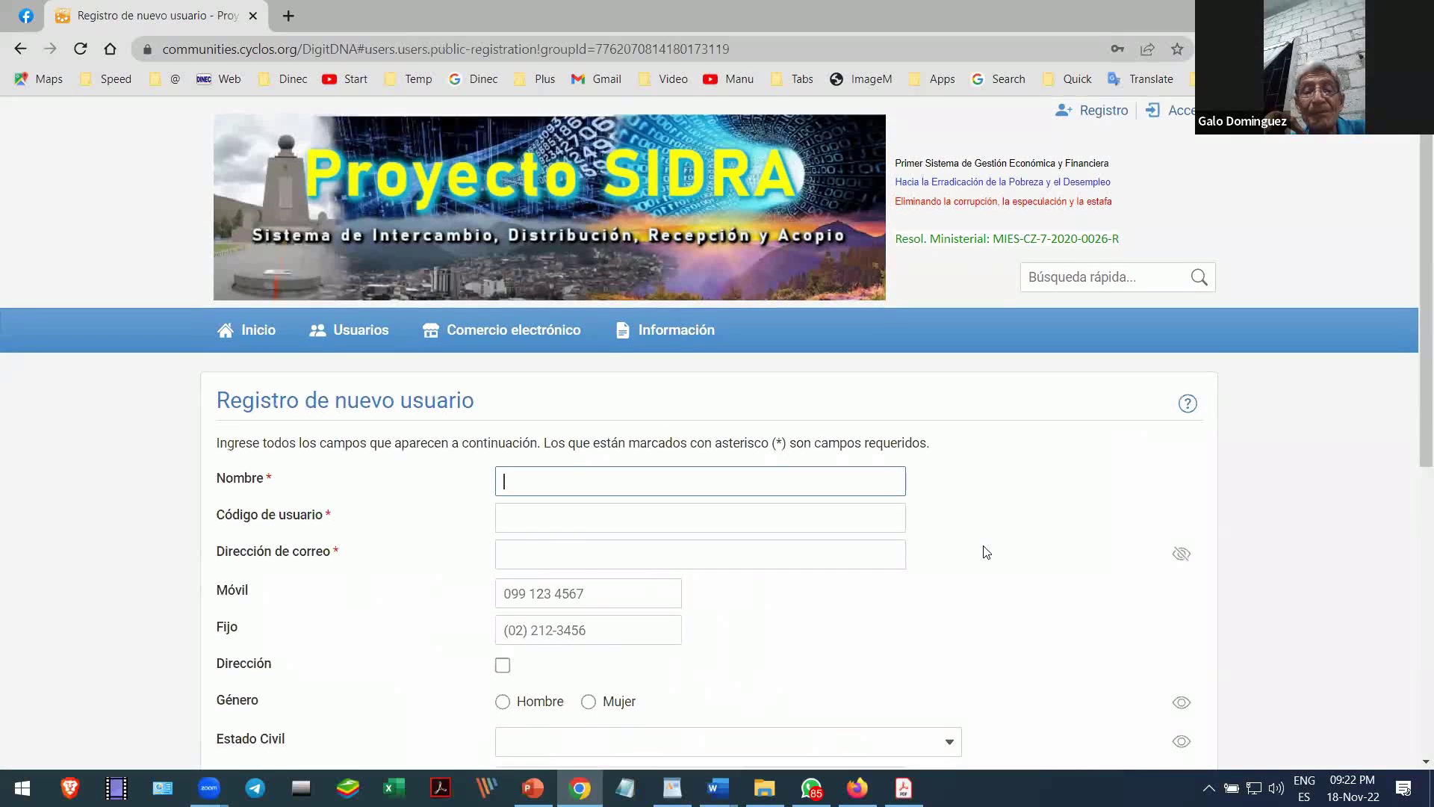
scroll(983, 550, down, 3)
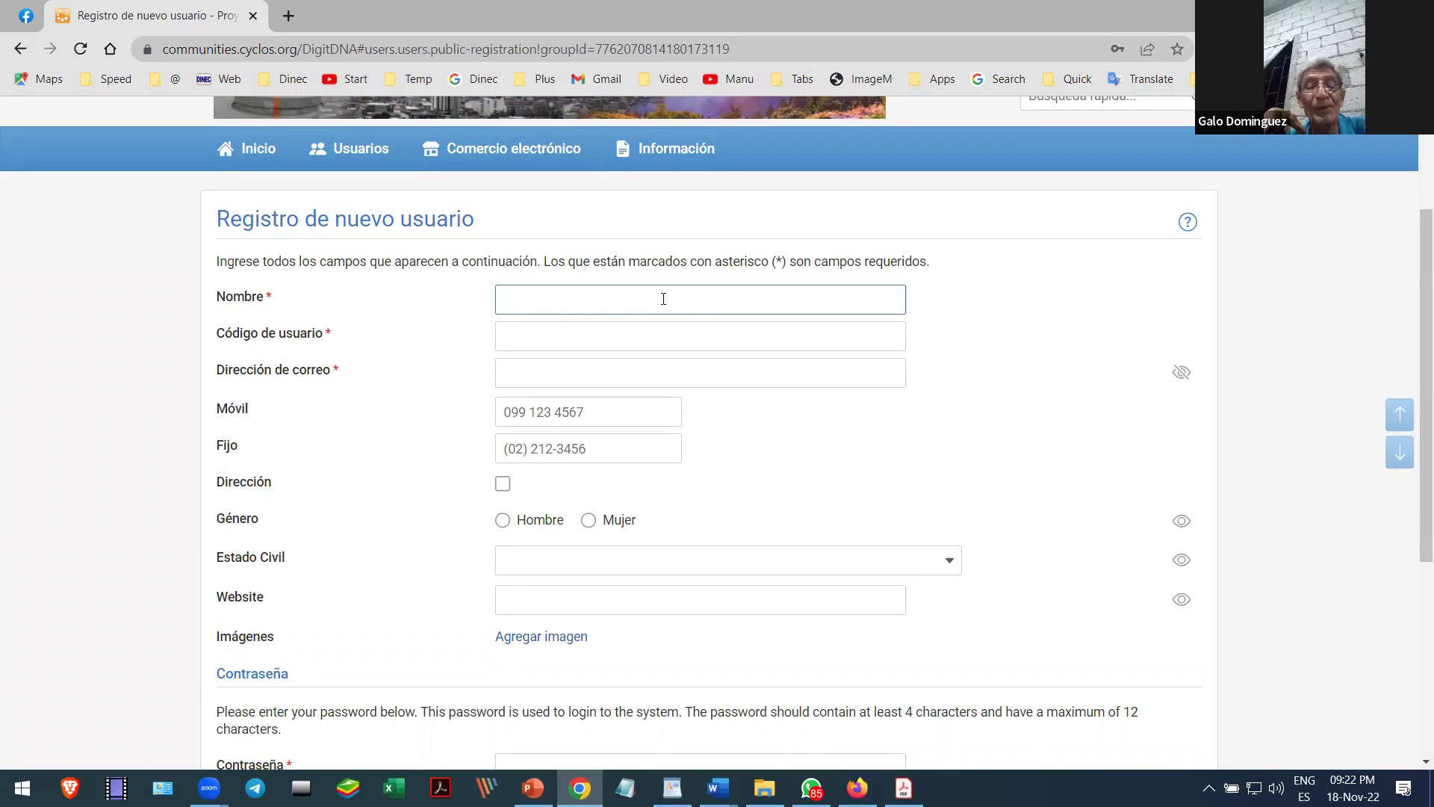
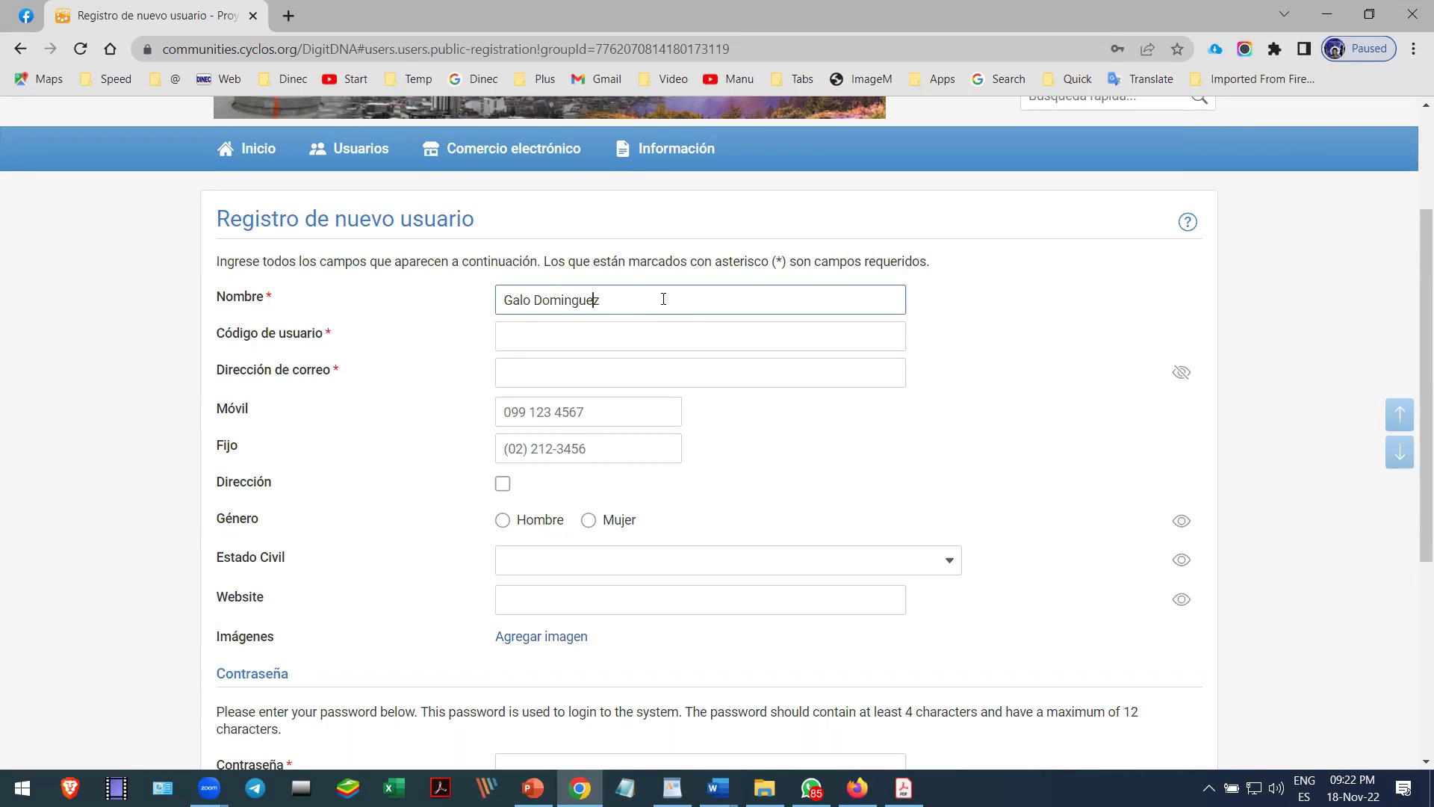
key(shift+Right)
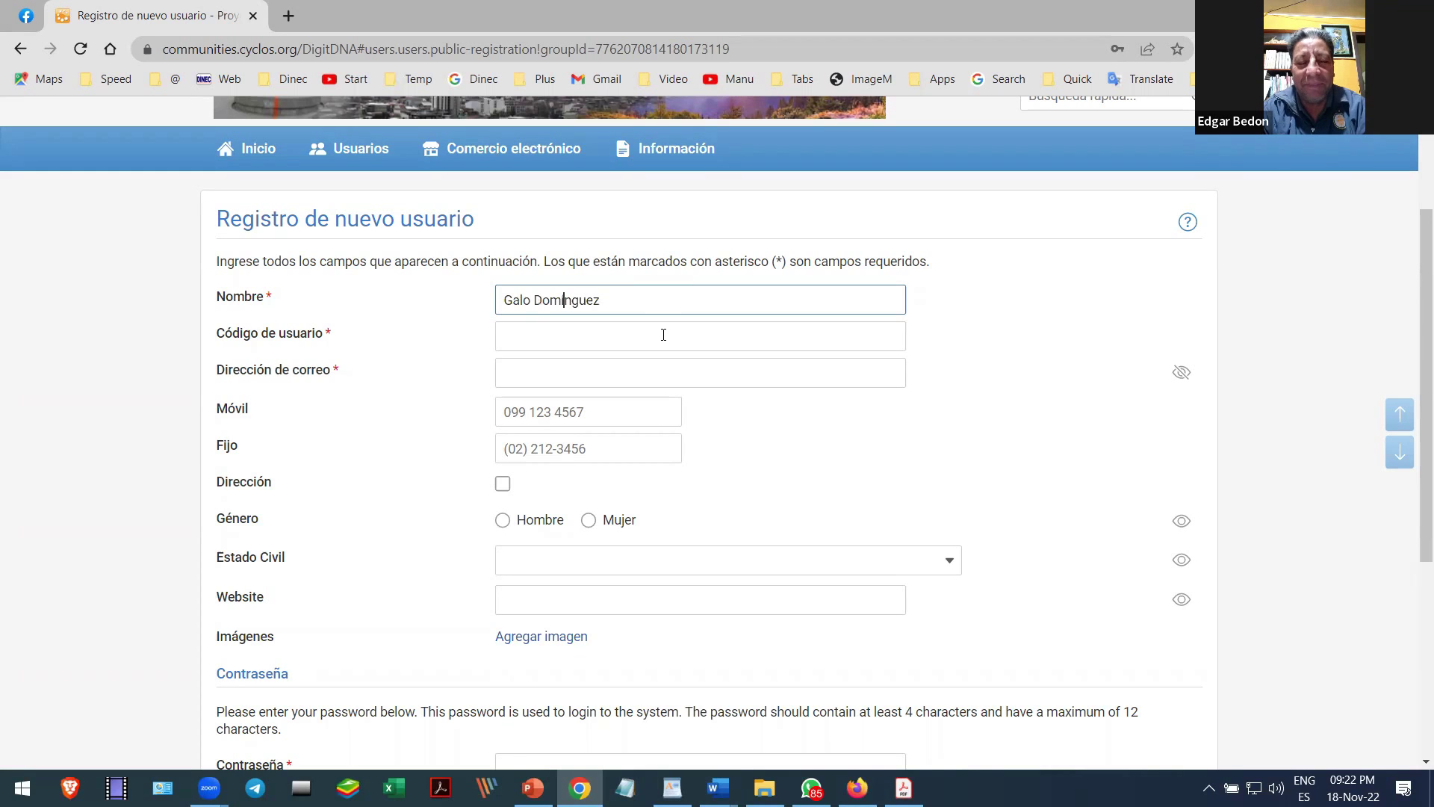
- Fill in the Código de usuario with a username and Dirección de correo with the user's e-mail
click(663, 335)
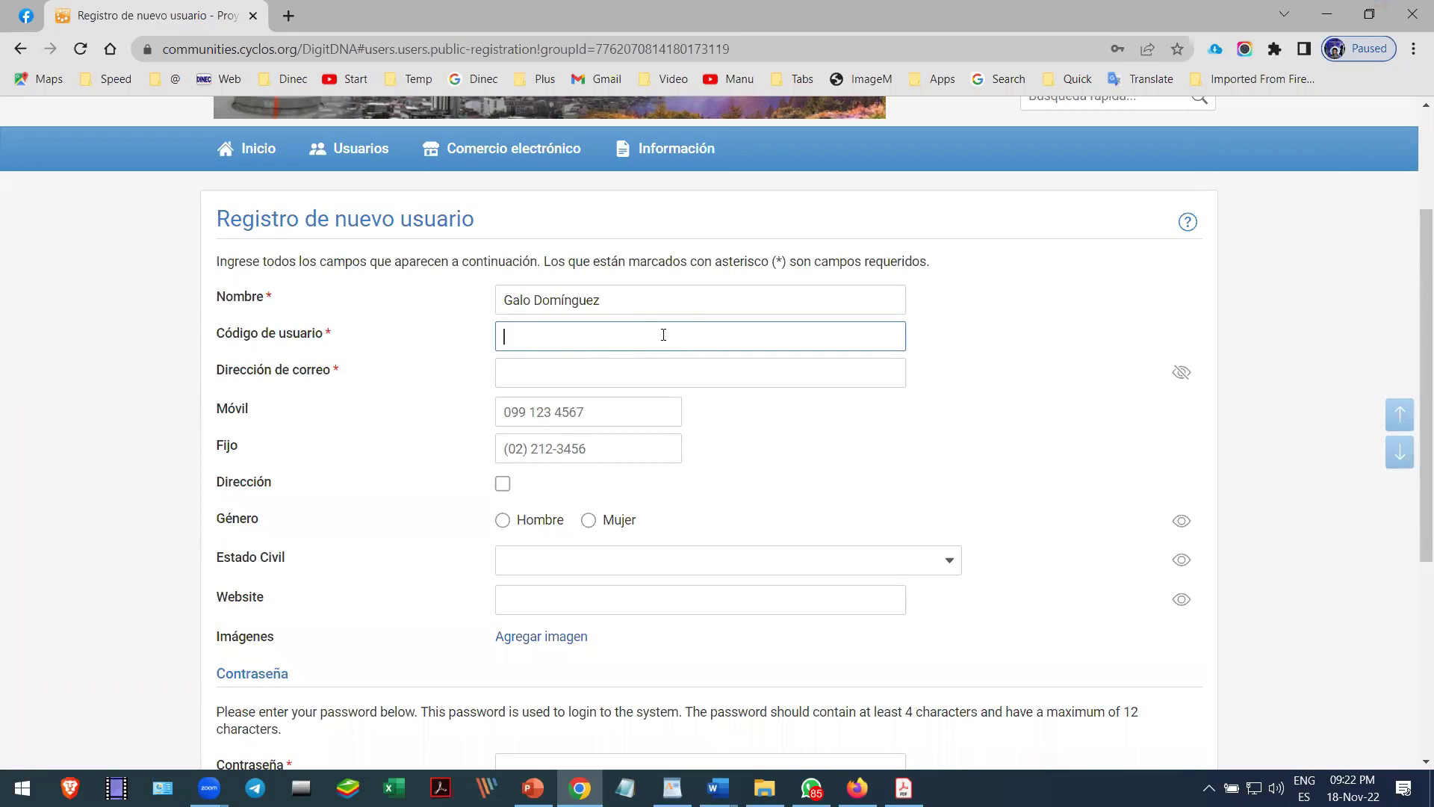
text(Galo2022)
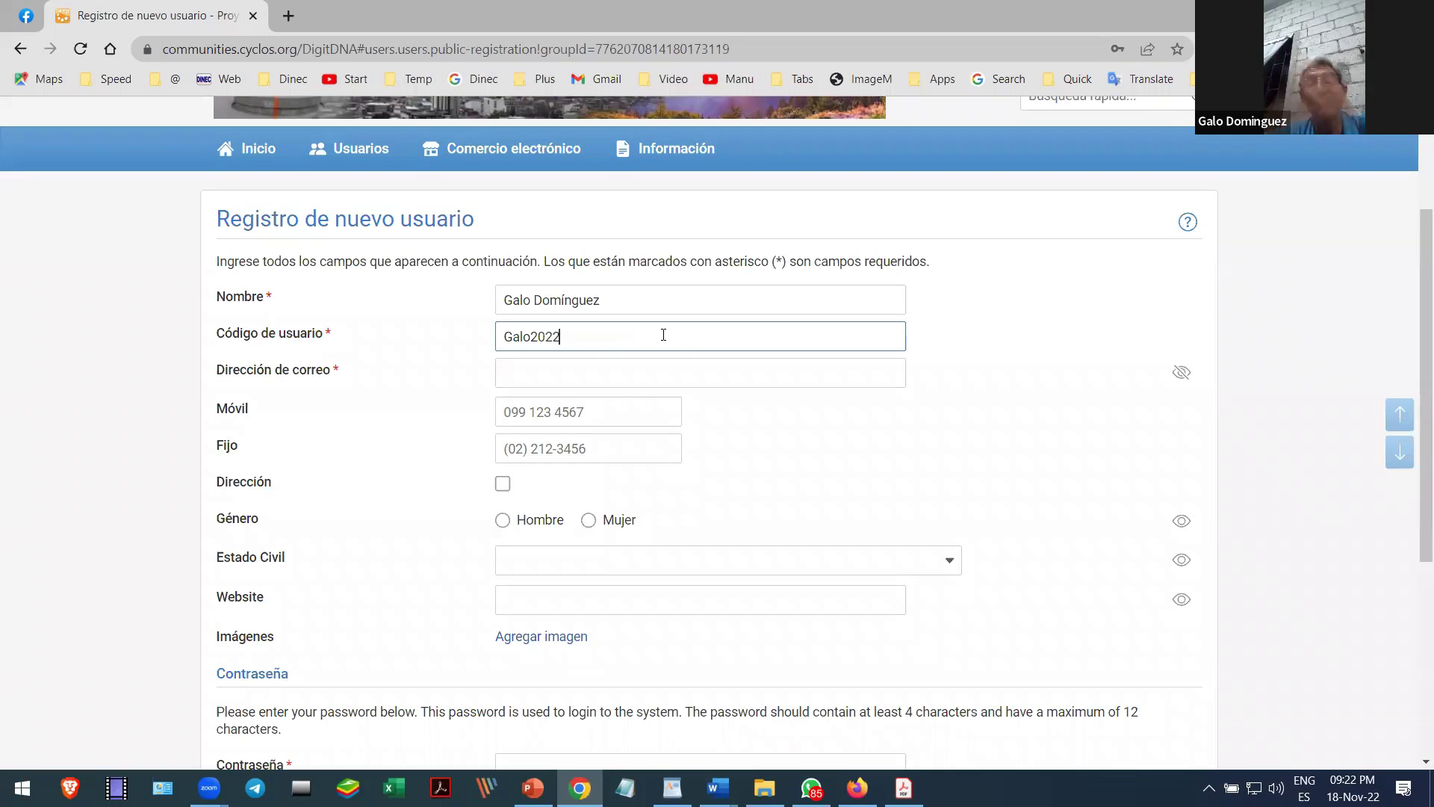
click(637, 373)
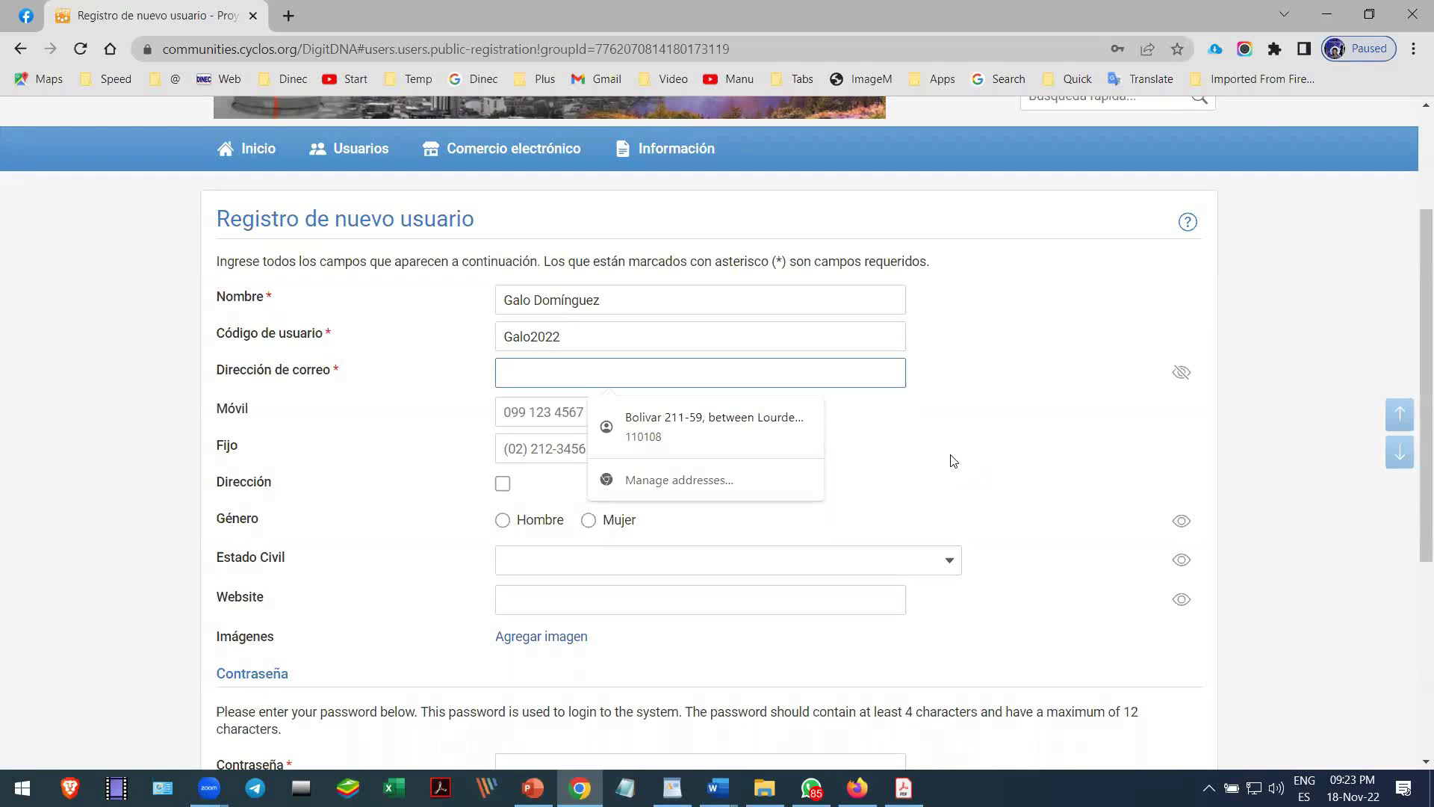
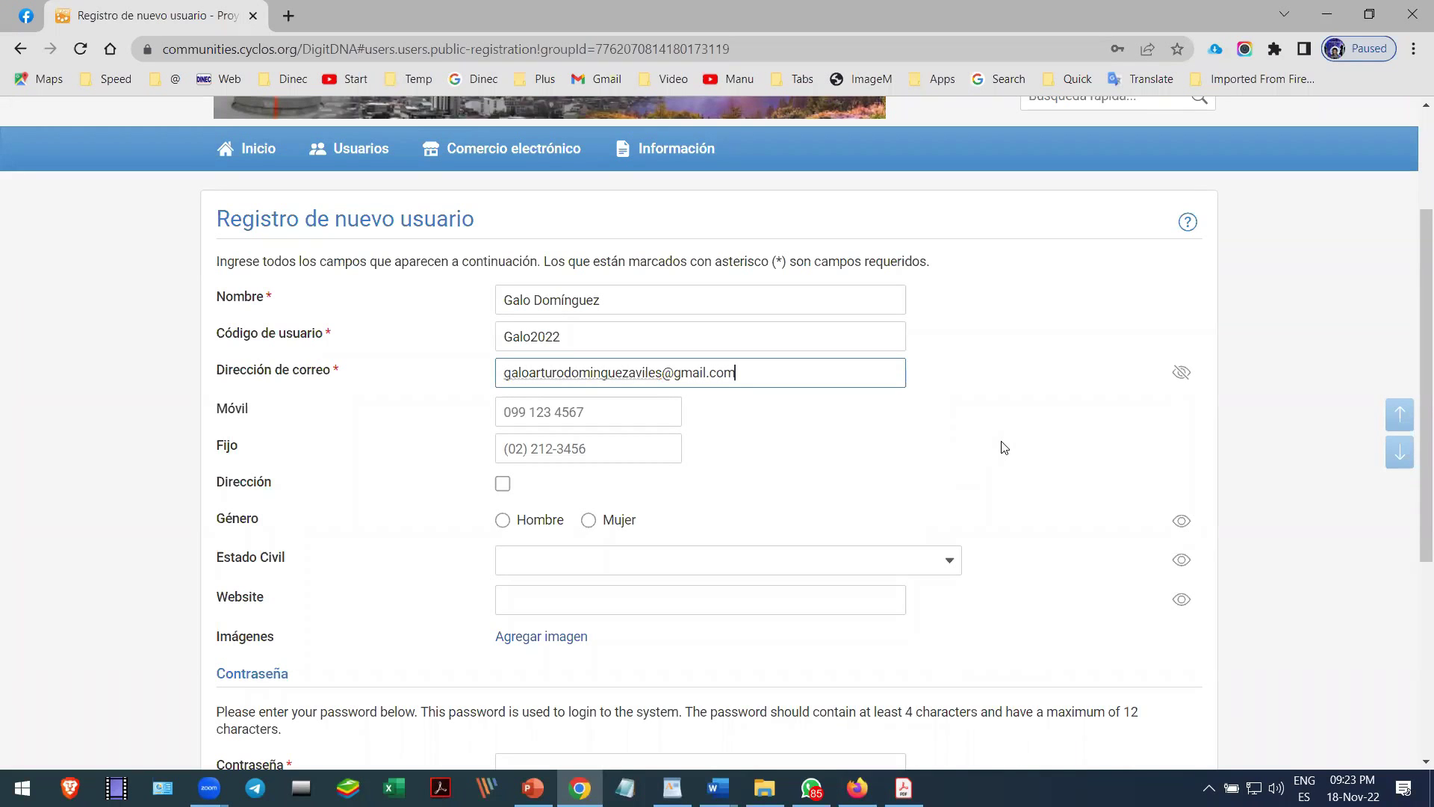
scroll(1004, 447, down, 2)
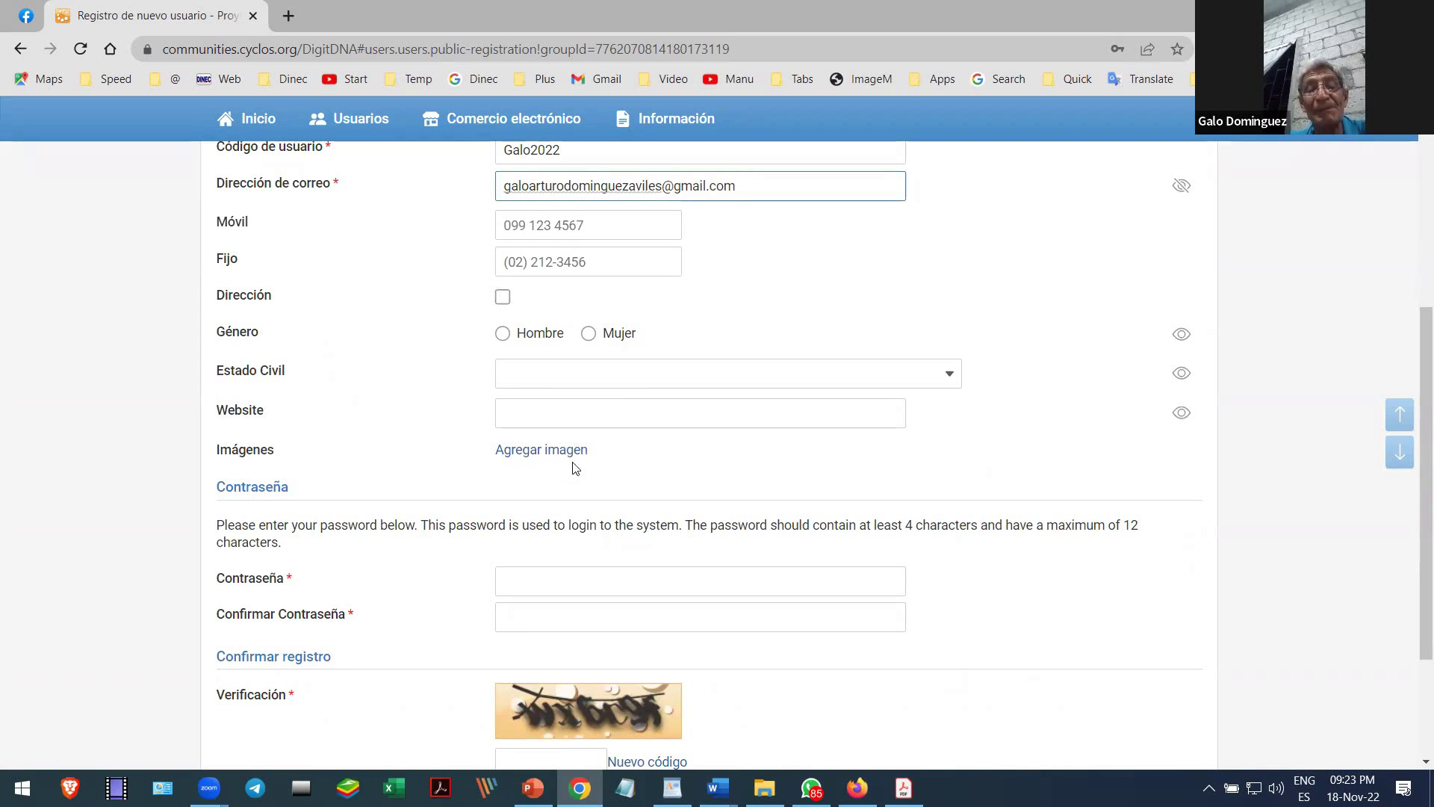
- Enter the account password and its confirmation
scroll(655, 452, down, 2)
scroll(654, 453, down, 1)
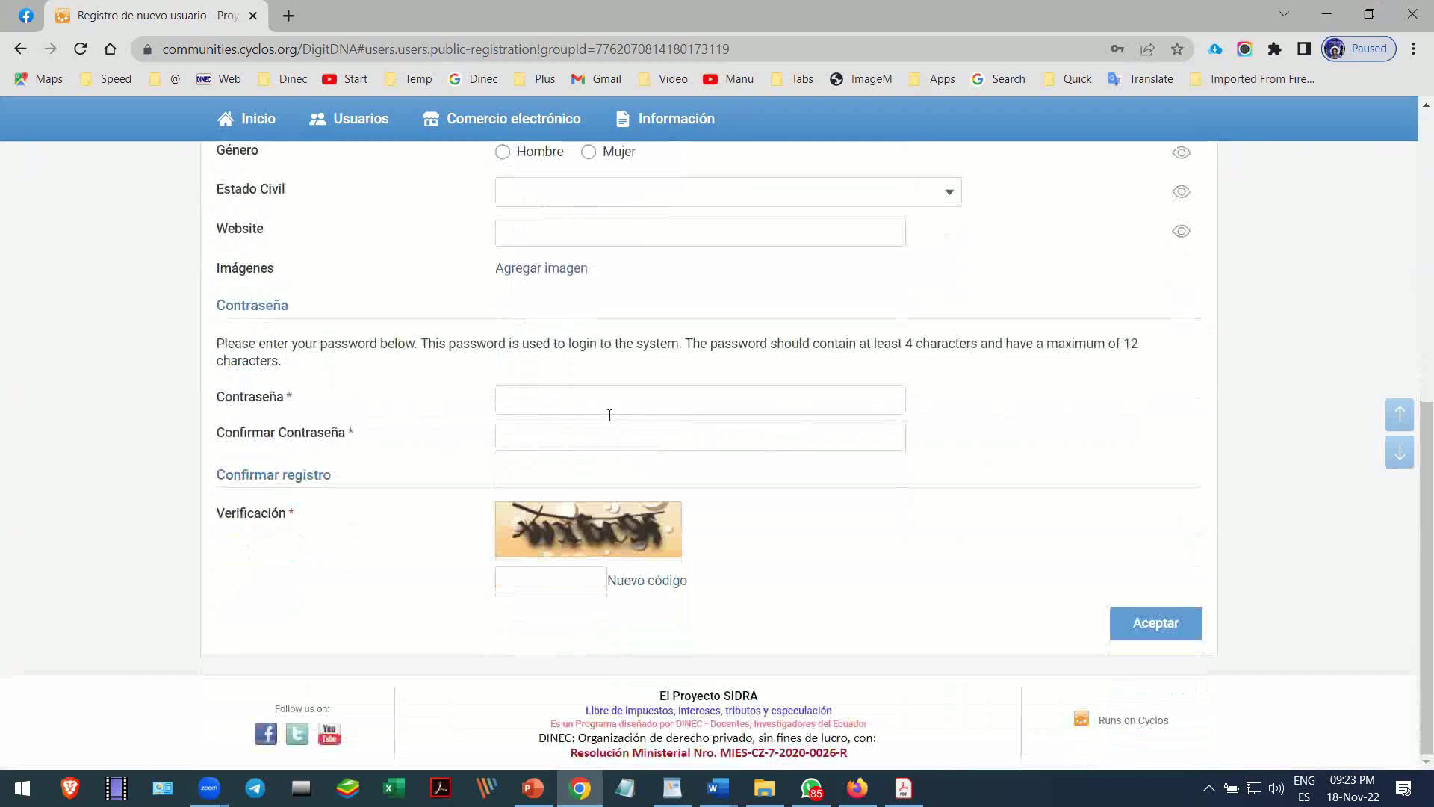
click(595, 401)
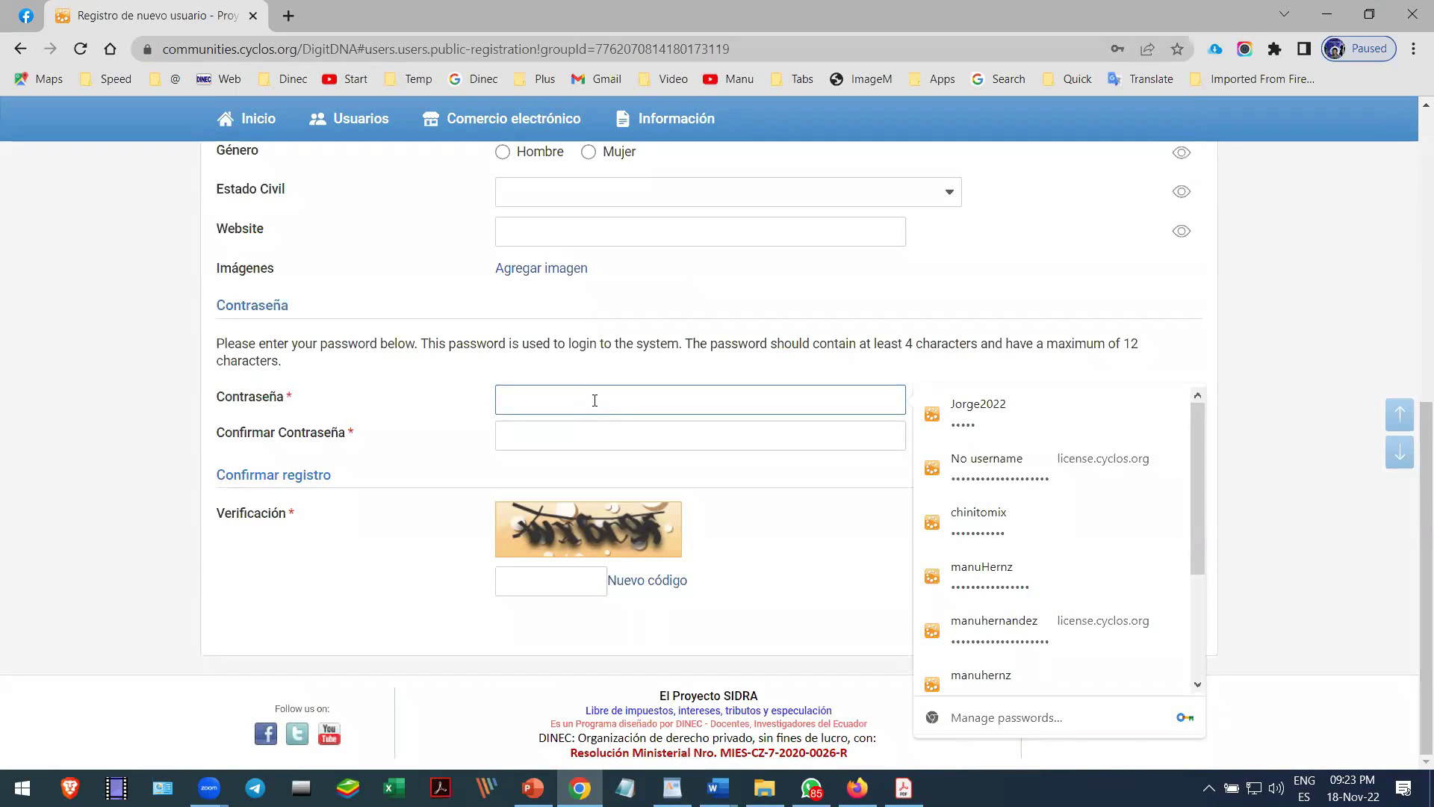
text(••••••)
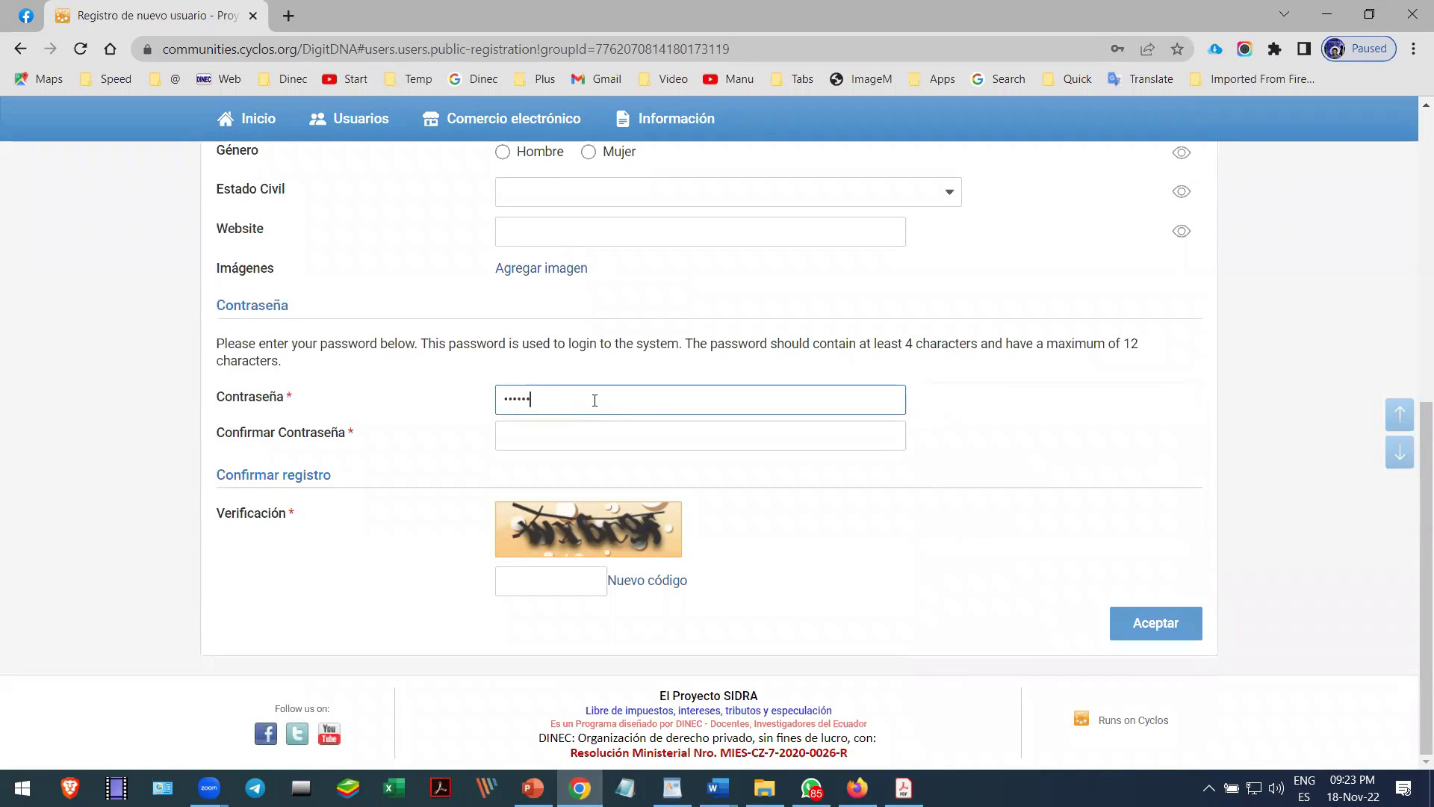
click(587, 437)
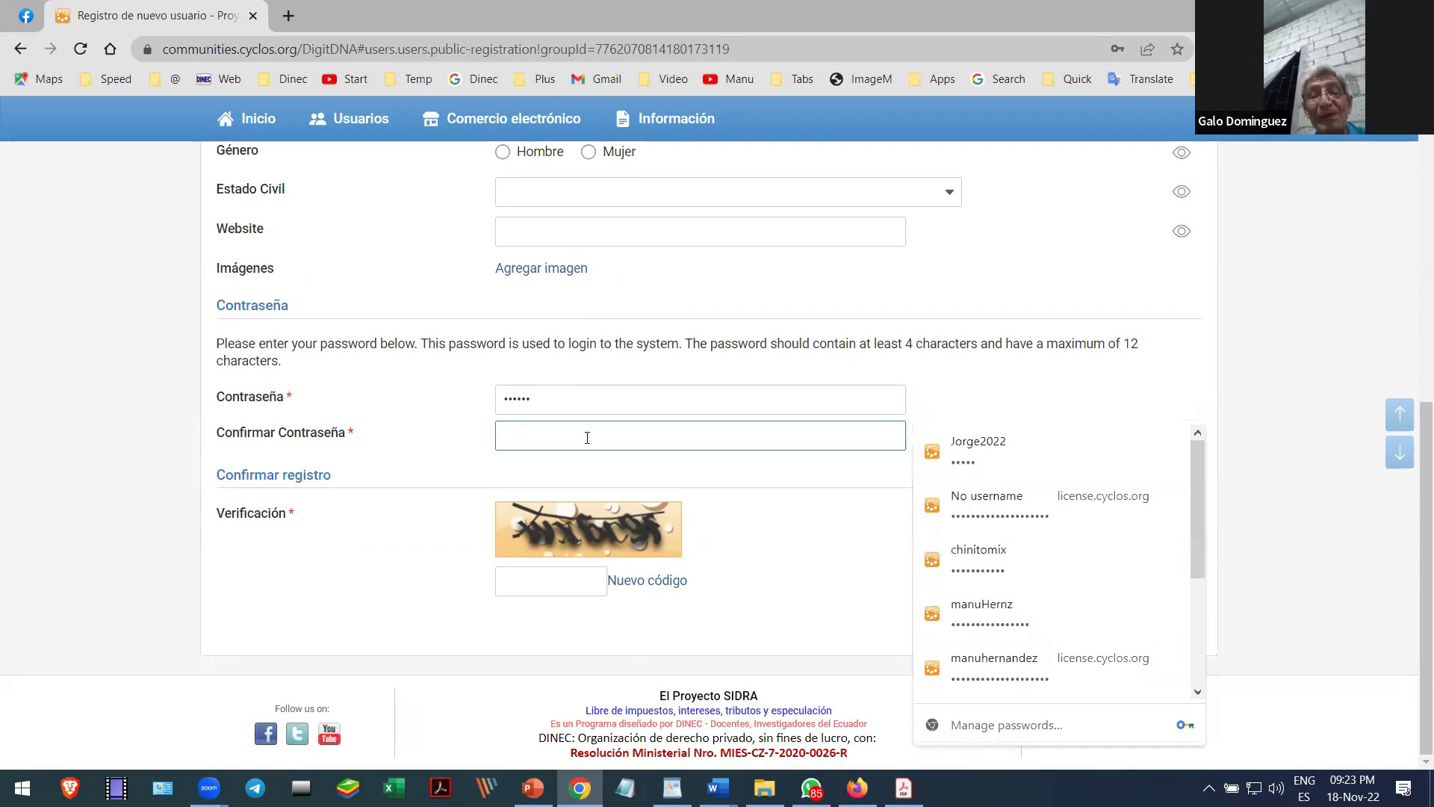
text(••••••)
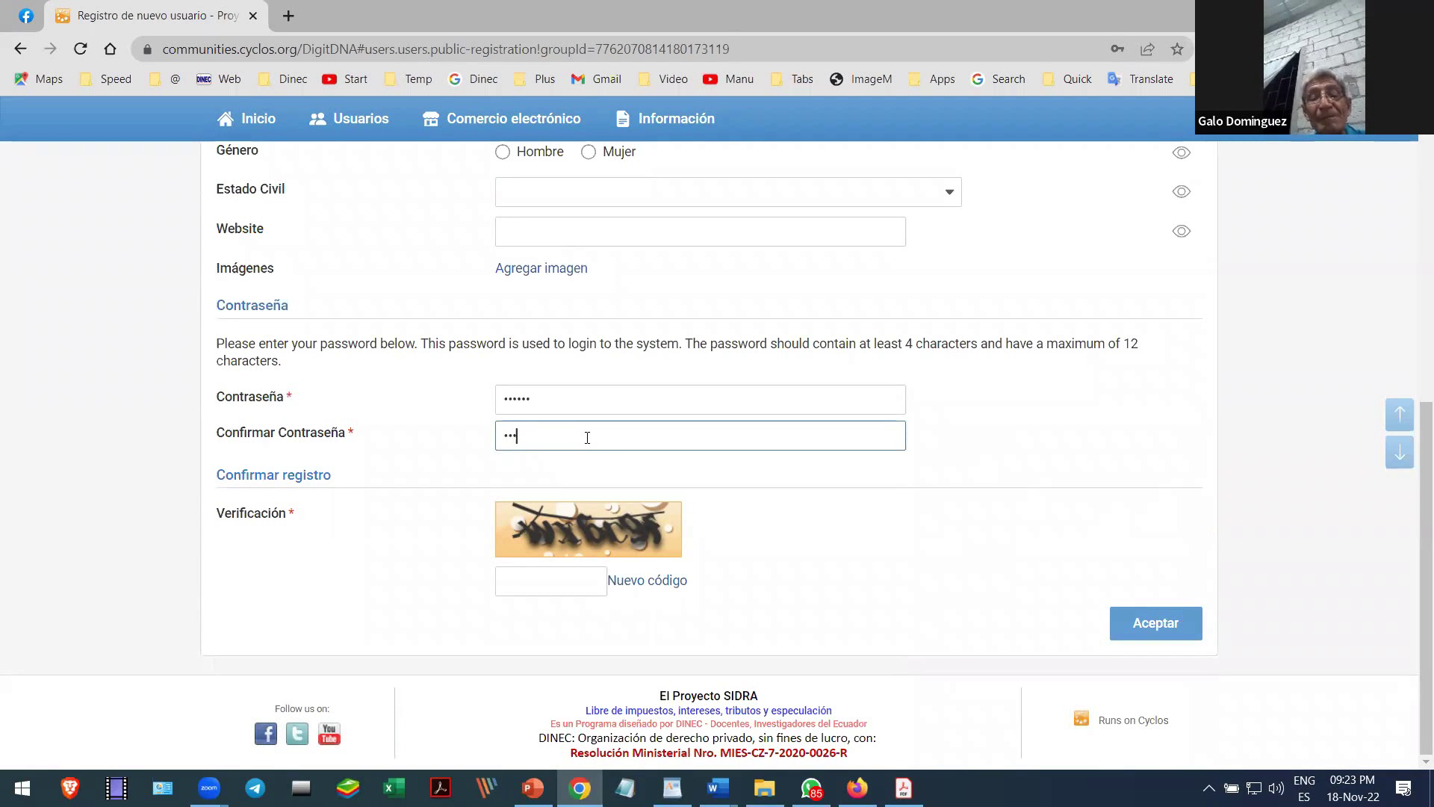
- Refresh the captcha until legible, enter the verification code, and submit the form with Aceptar
click(549, 580)
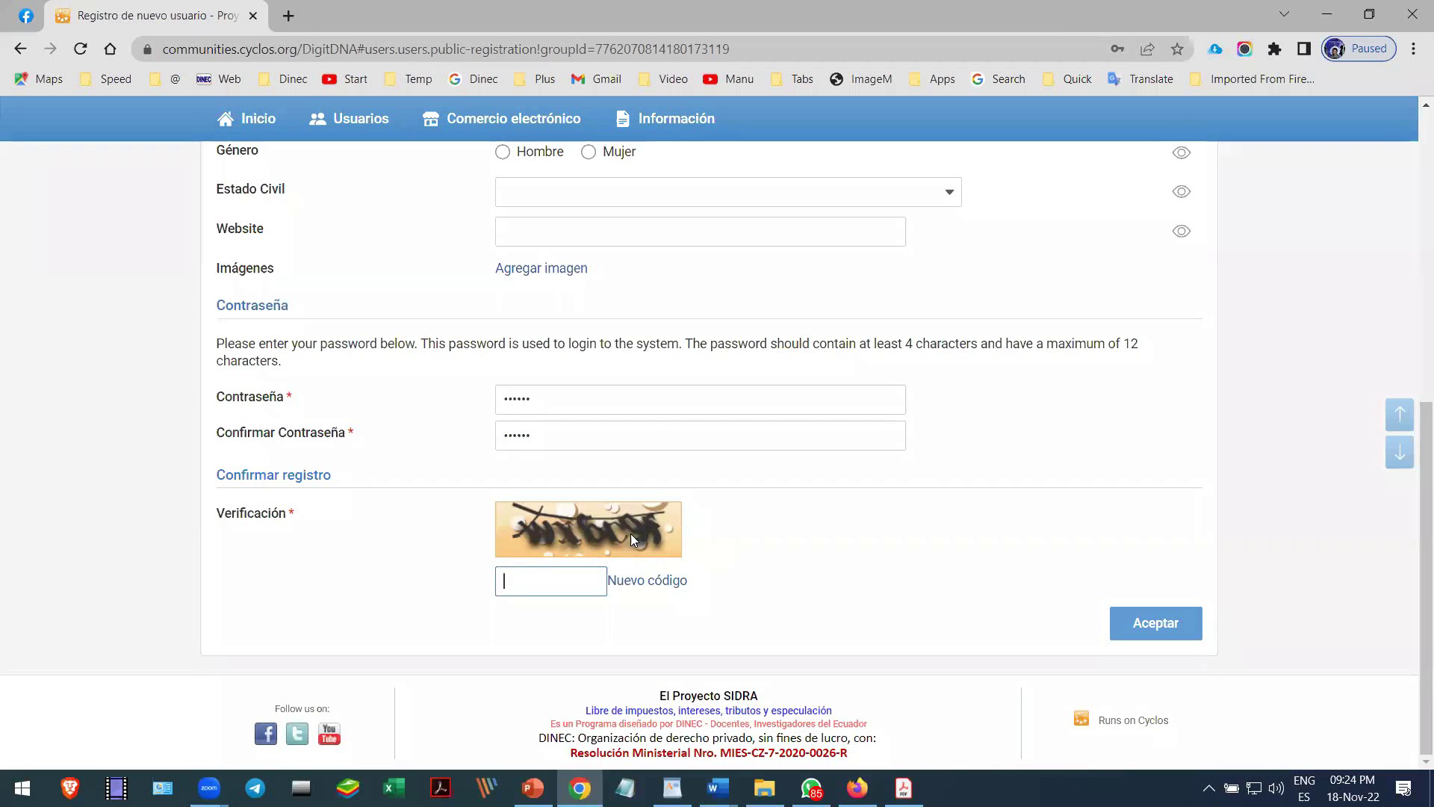
click(658, 582)
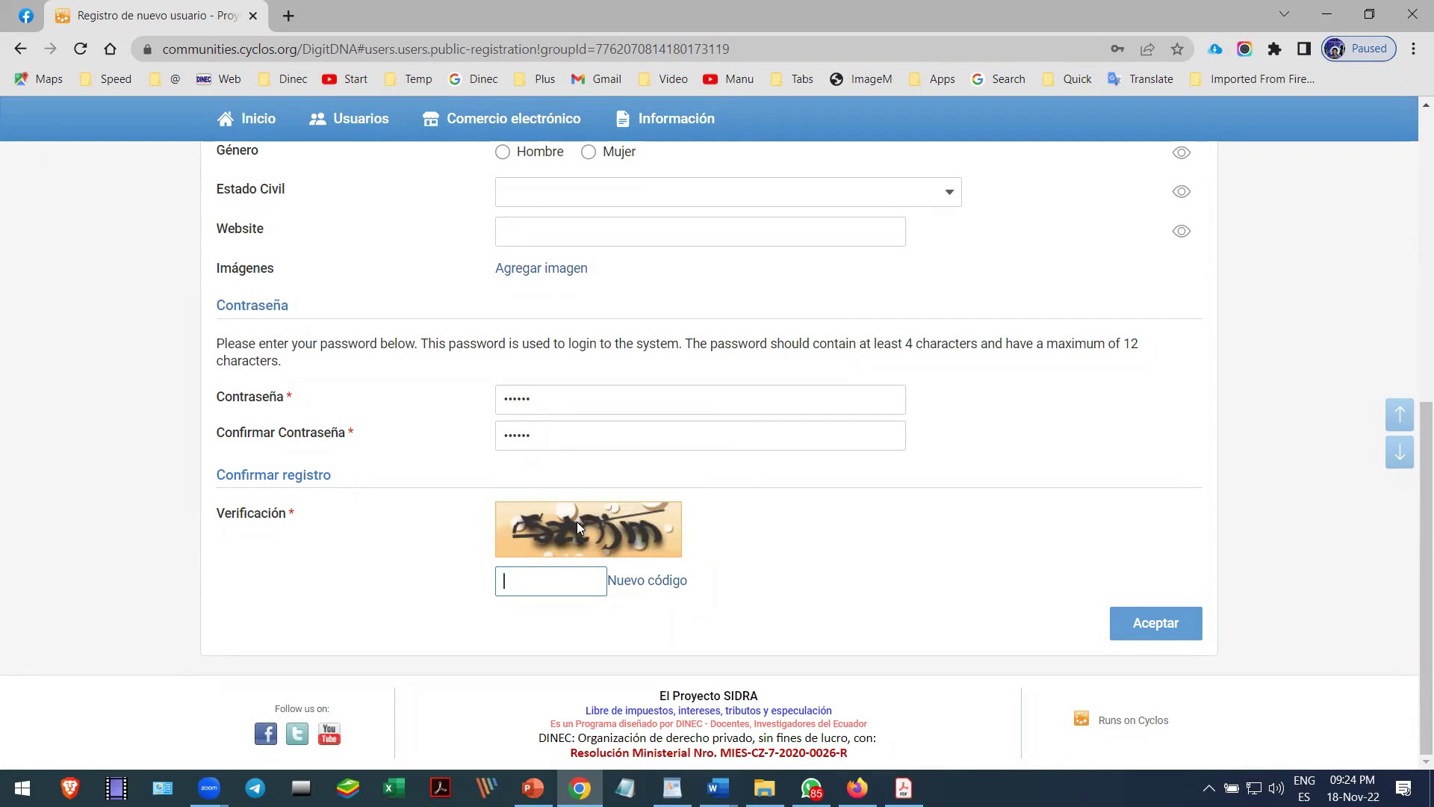
click(644, 586)
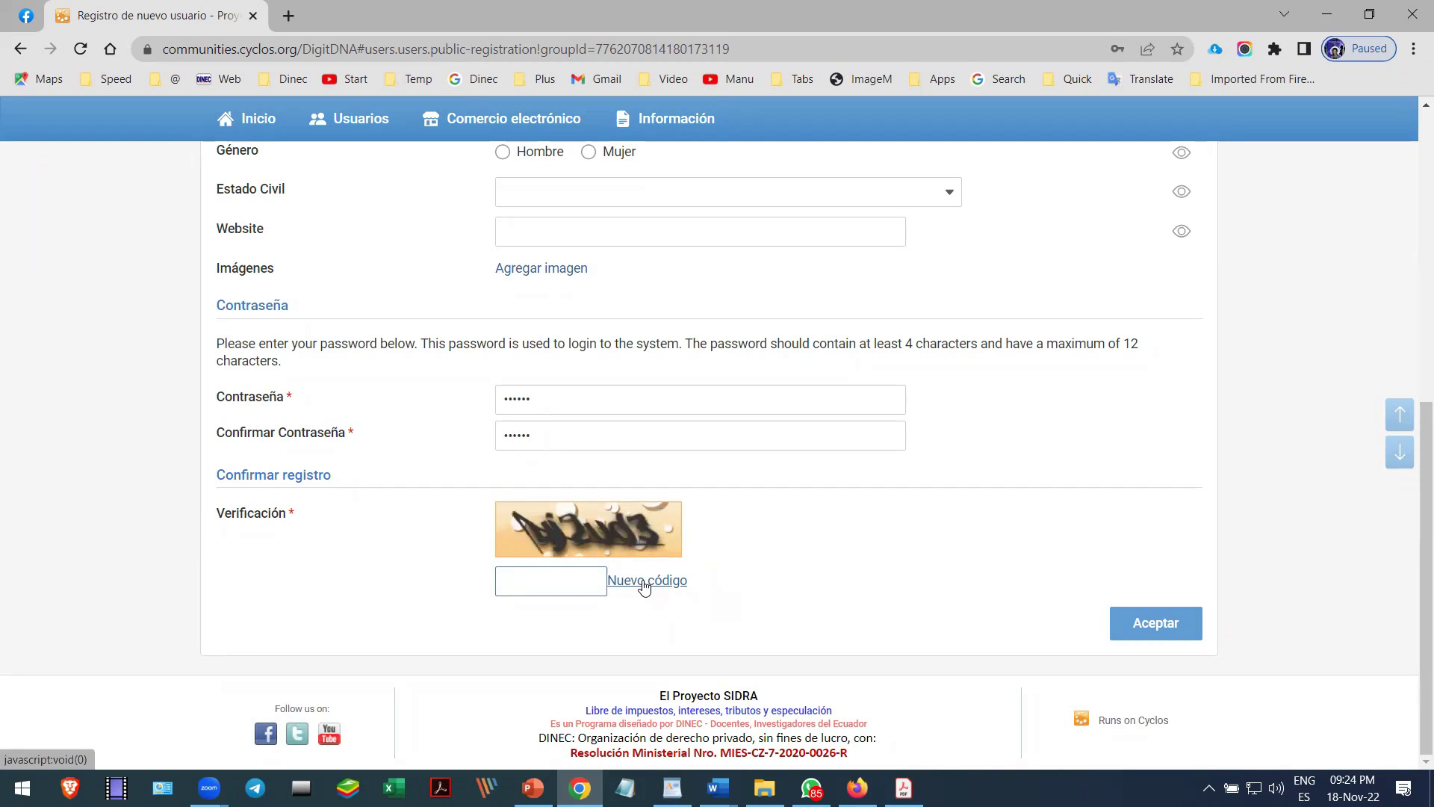
click(649, 585)
click(583, 580)
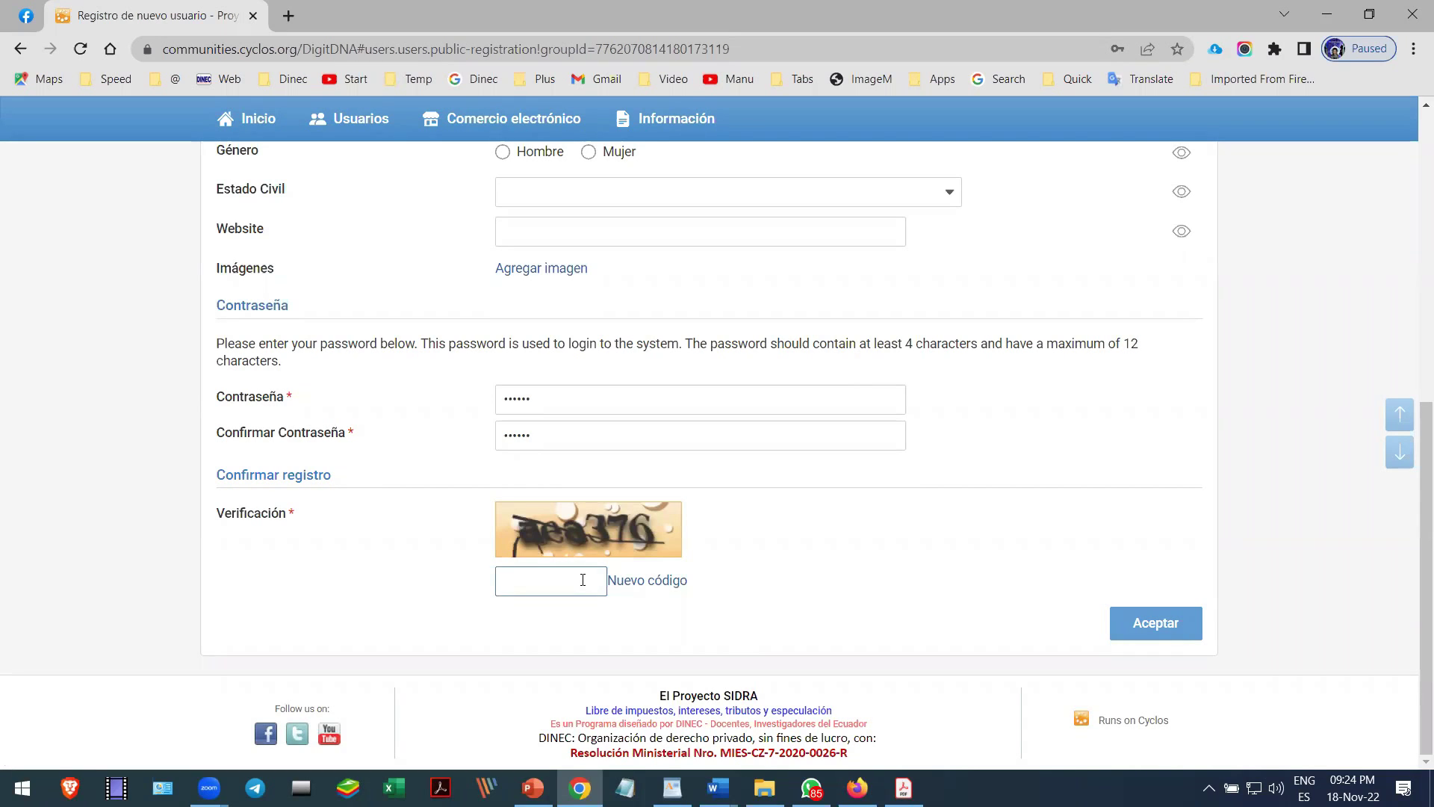
text(aea376)
click(1148, 632)
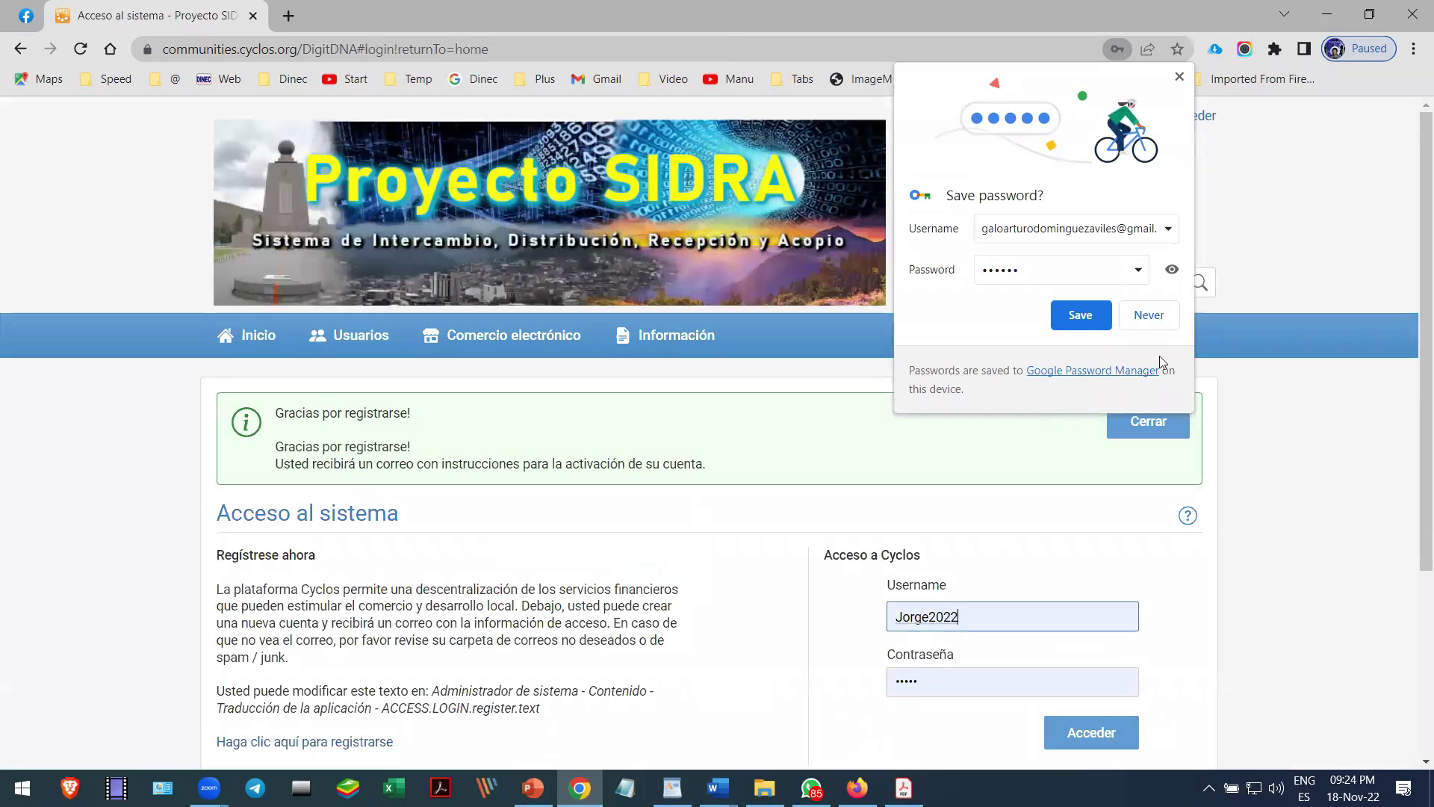
- Decline saving the password, log in with the new account, browse the Usuarios list, then go to Buscar anuncios
click(1161, 320)
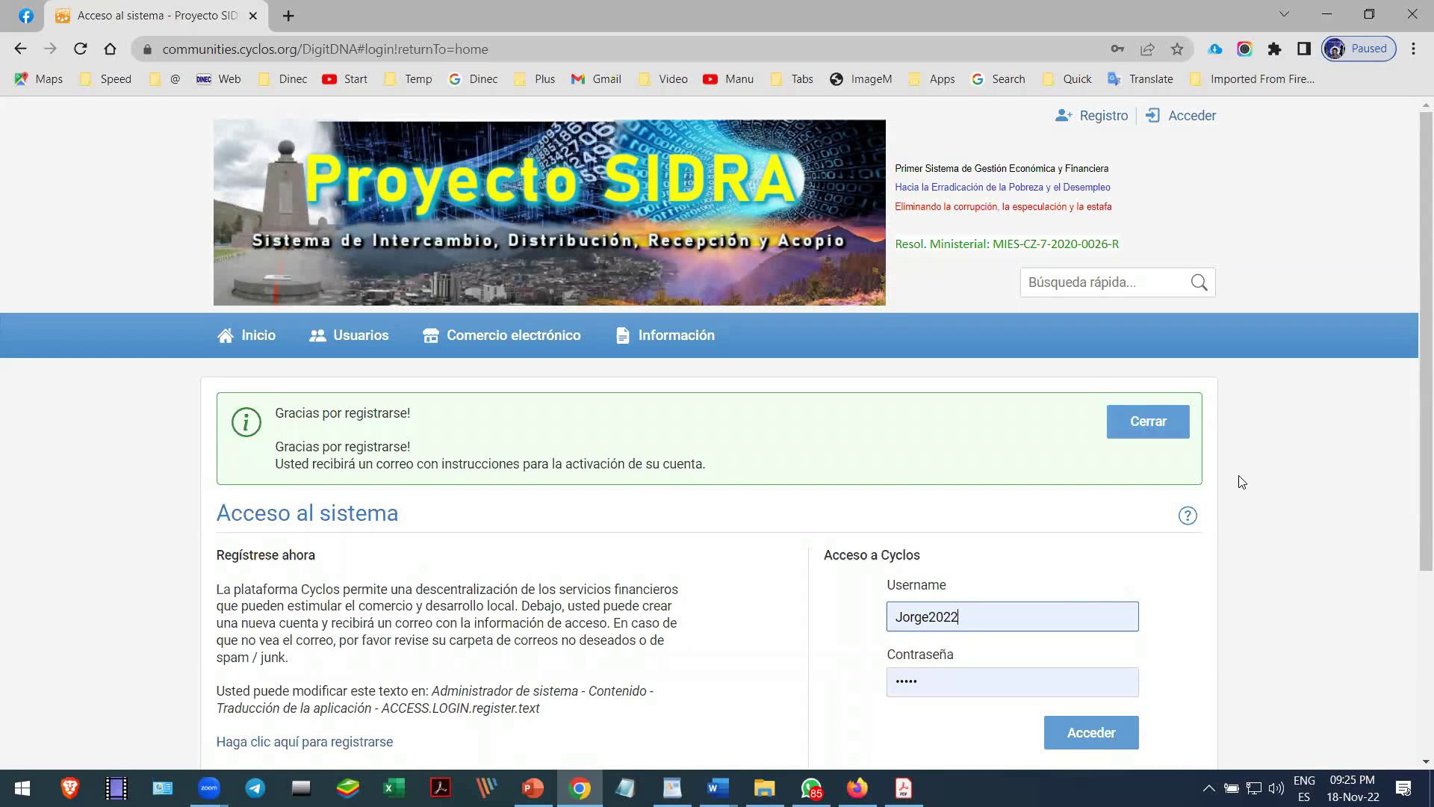
key(Return)
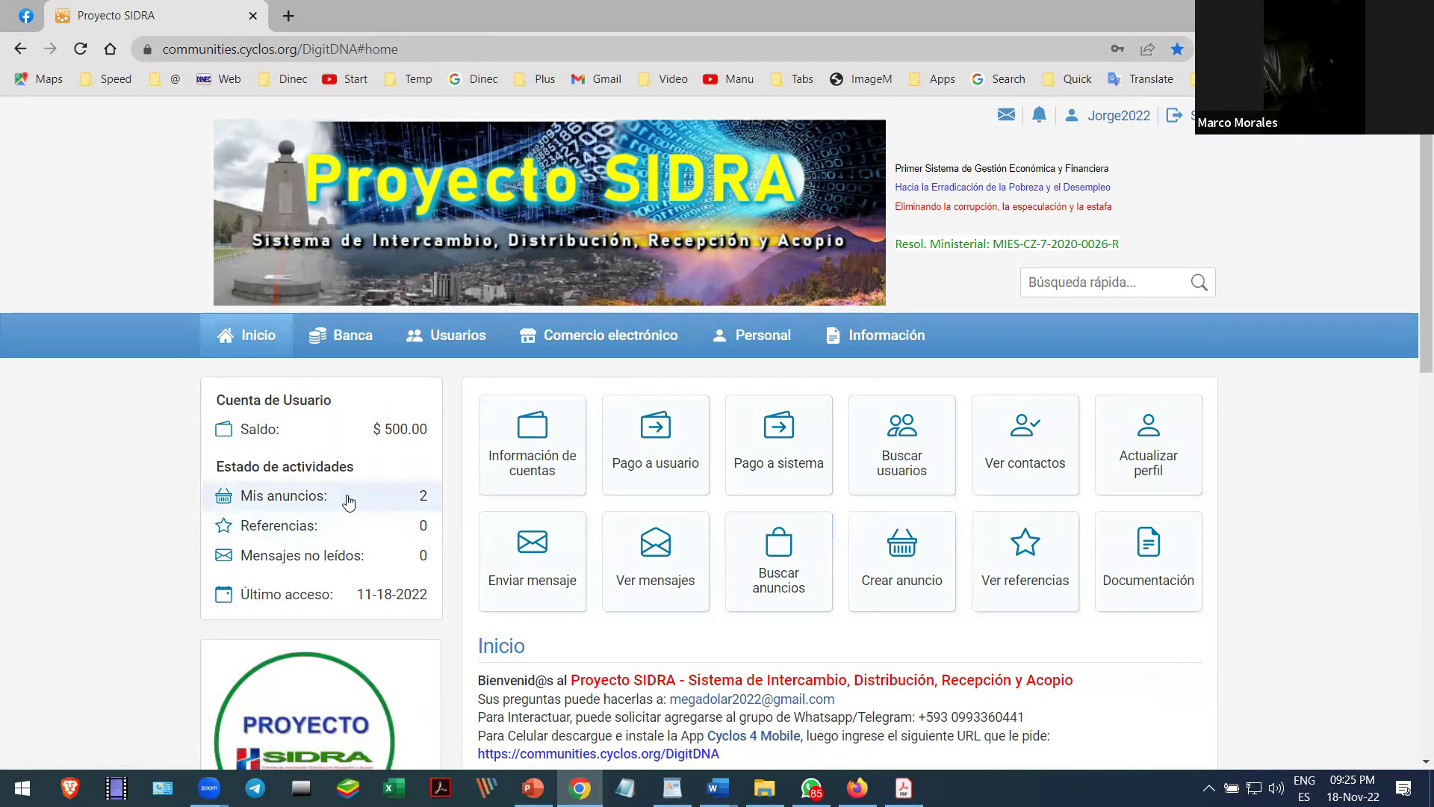
click(445, 337)
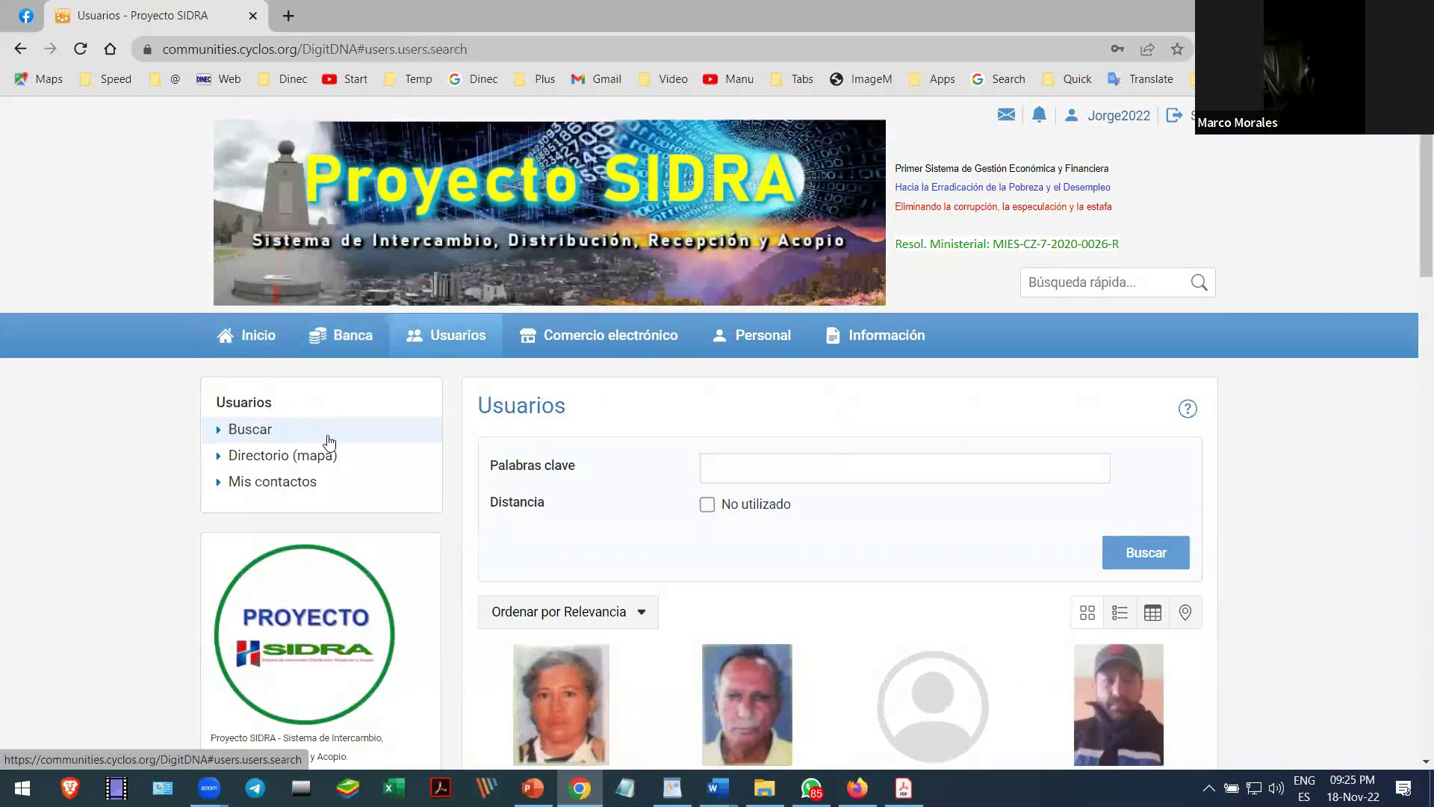
scroll(522, 509, down, 3)
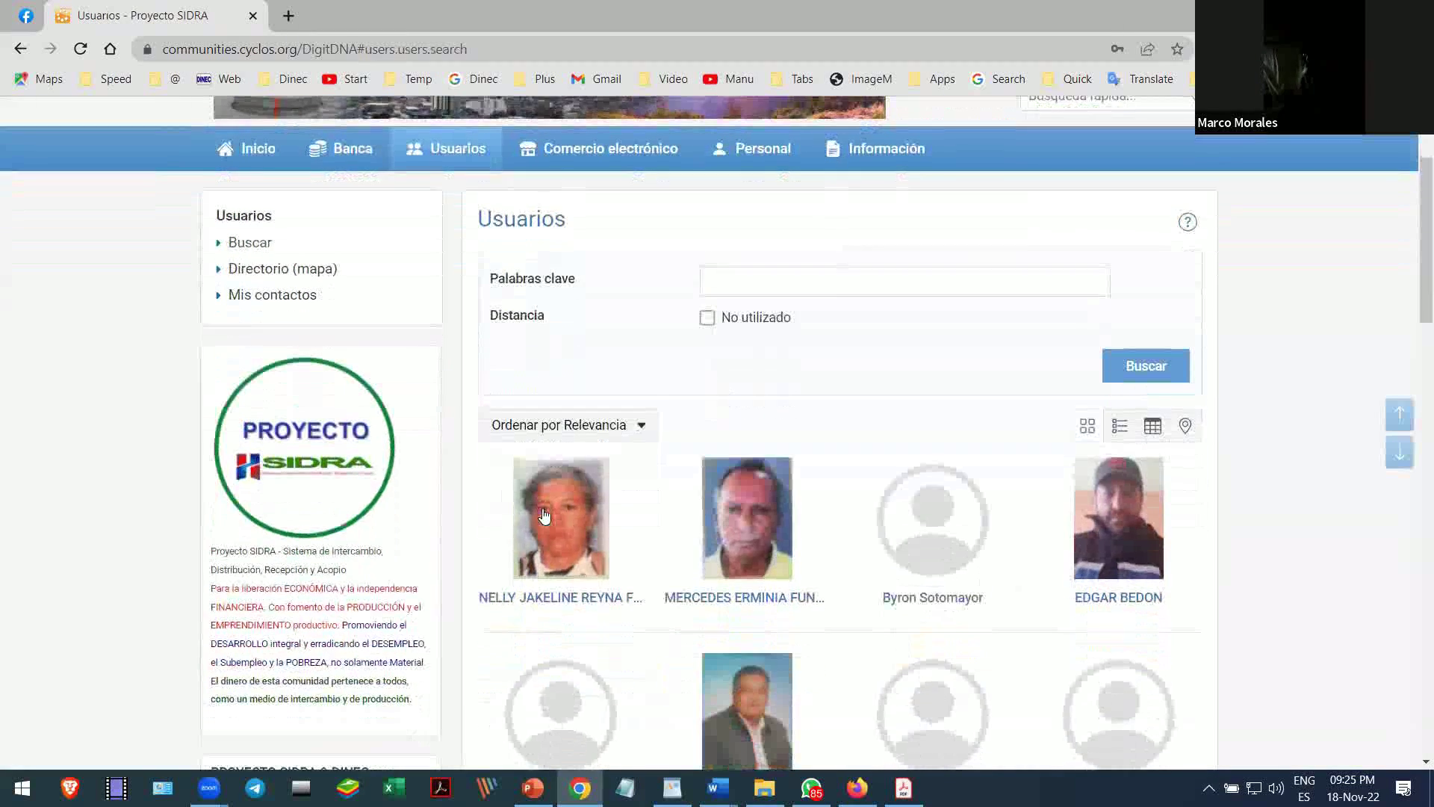
scroll(544, 515, down, 3)
scroll(544, 516, down, 4)
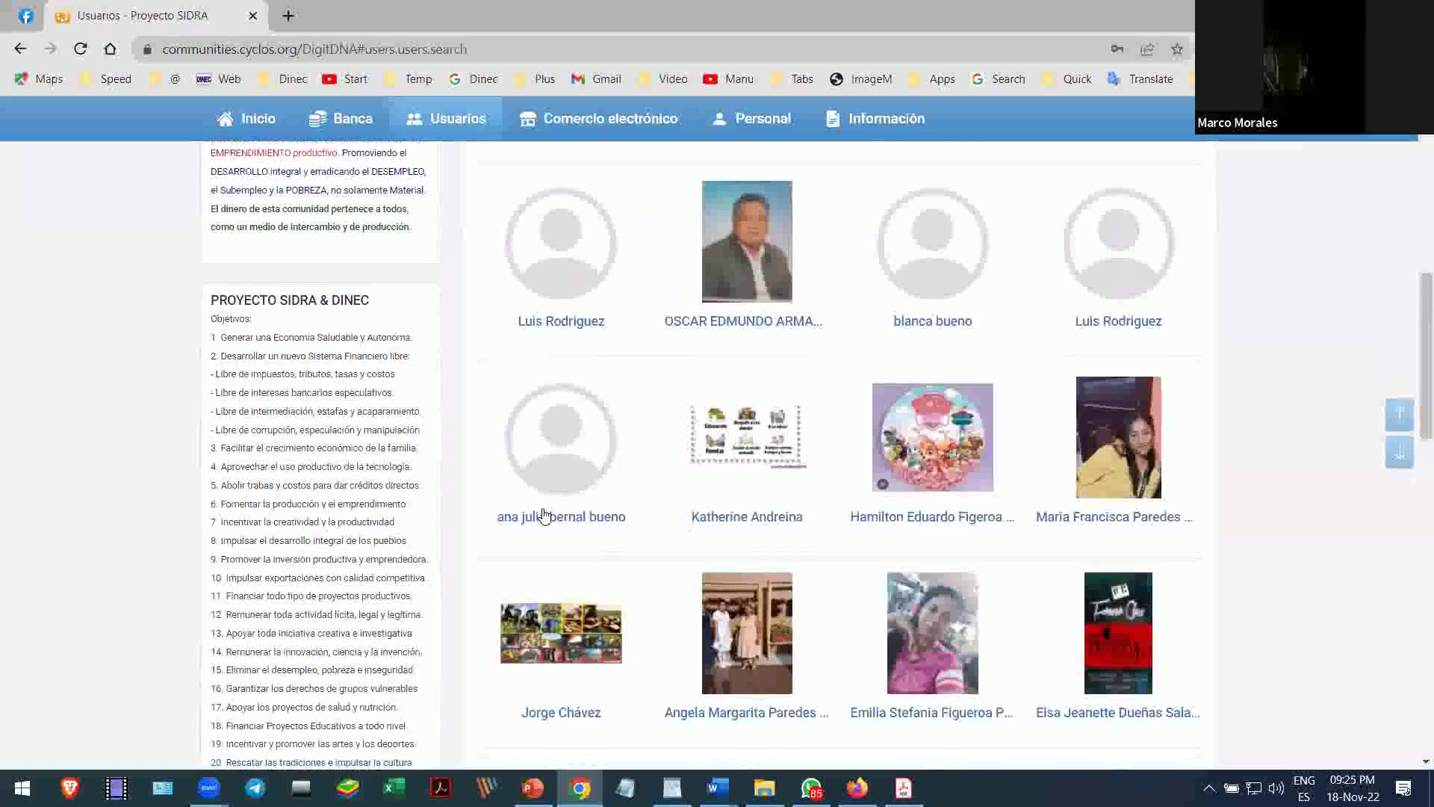
scroll(543, 516, down, 5)
scroll(544, 515, down, 8)
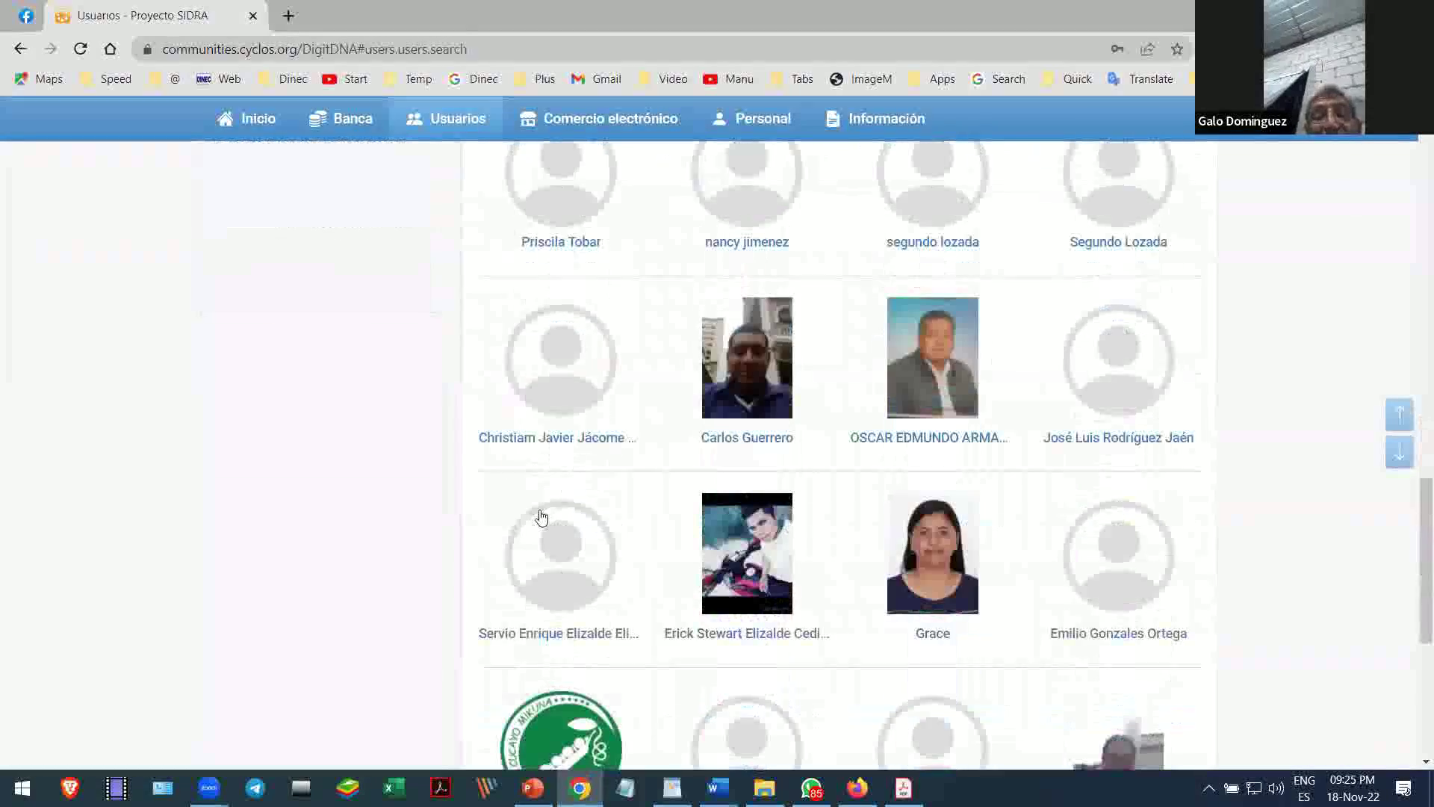
scroll(541, 515, up, 9)
scroll(542, 515, up, 10)
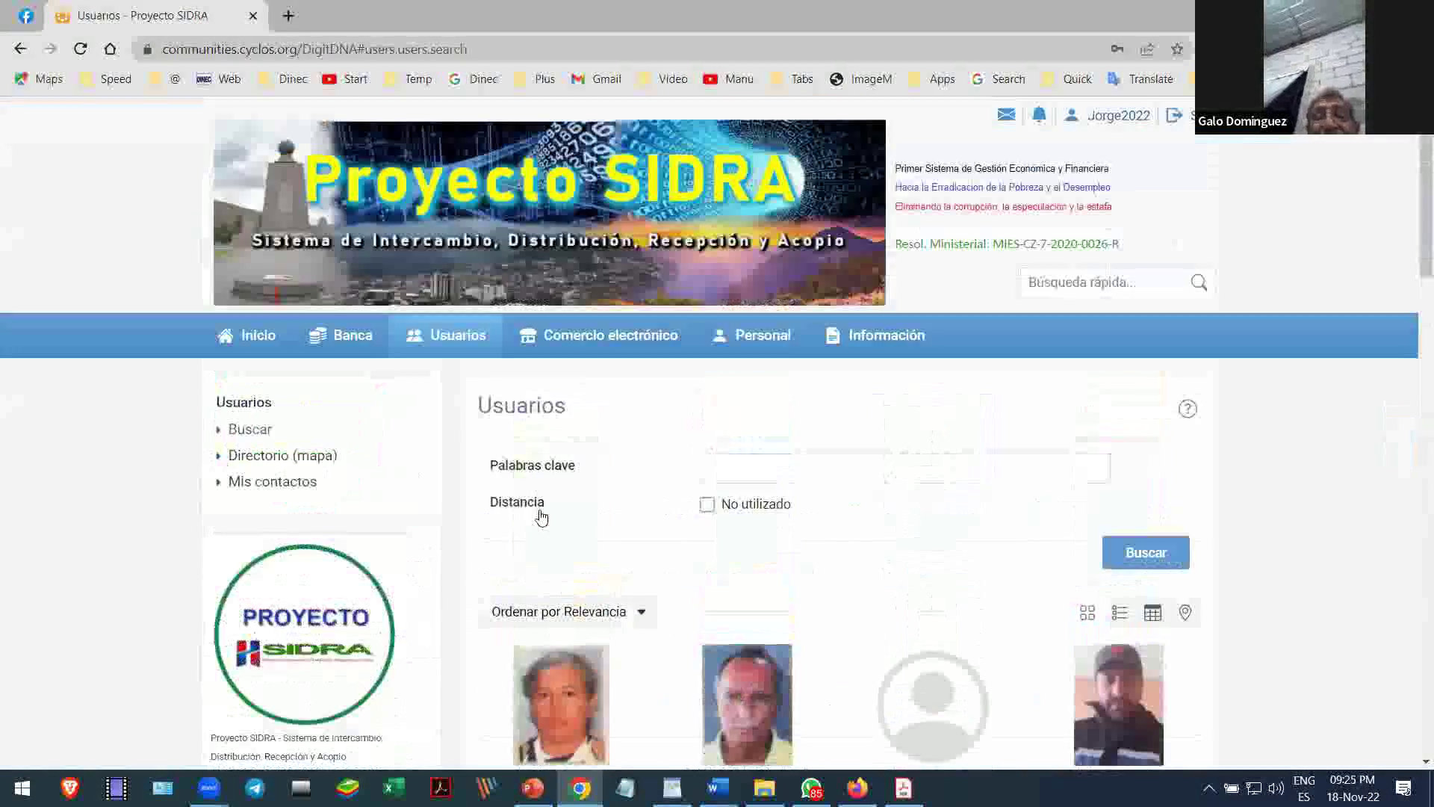
click(544, 354)
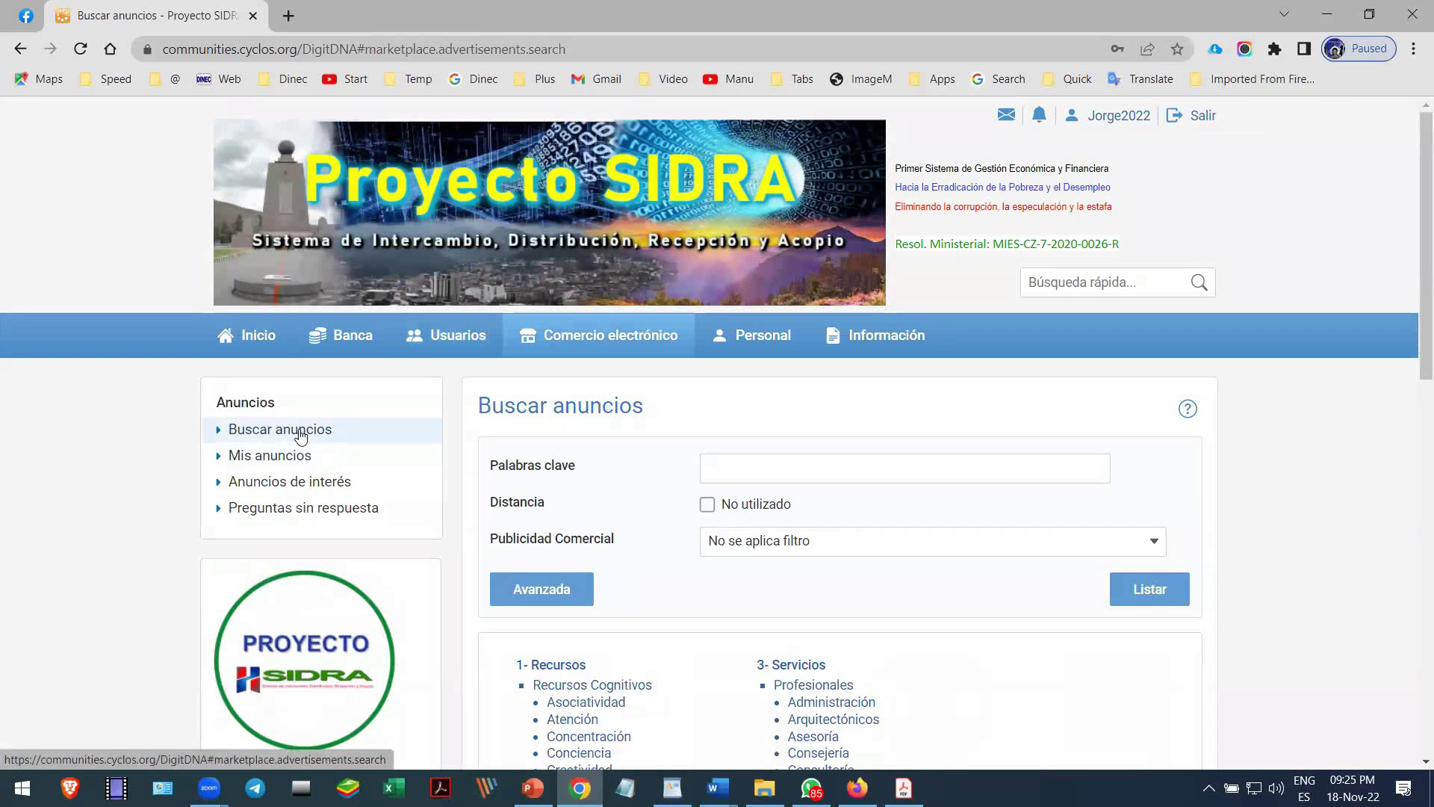
- Search the marketplace ads for the keyword 'chocho' with Listar
click(783, 469)
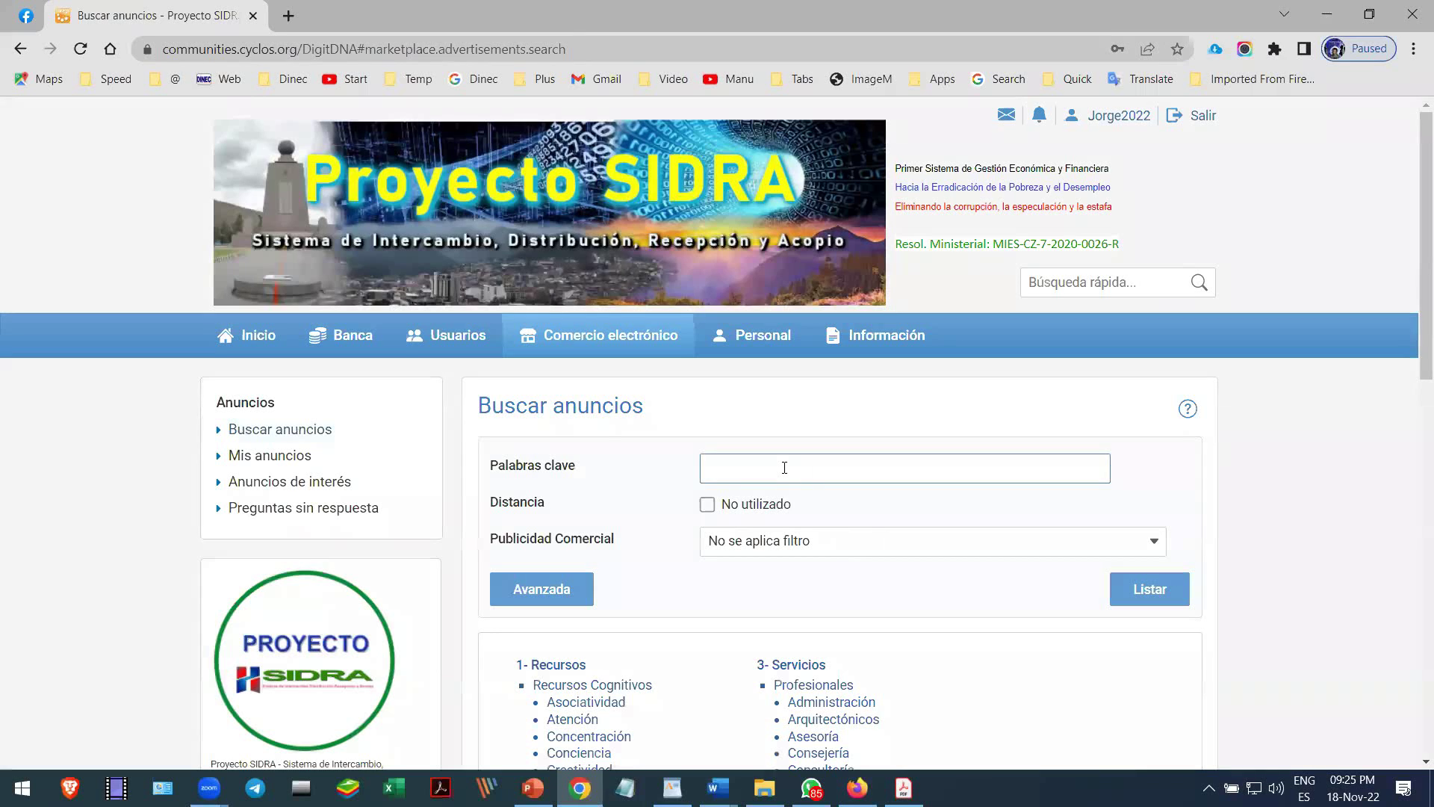
text(chocho)
scroll(952, 609, down, 2)
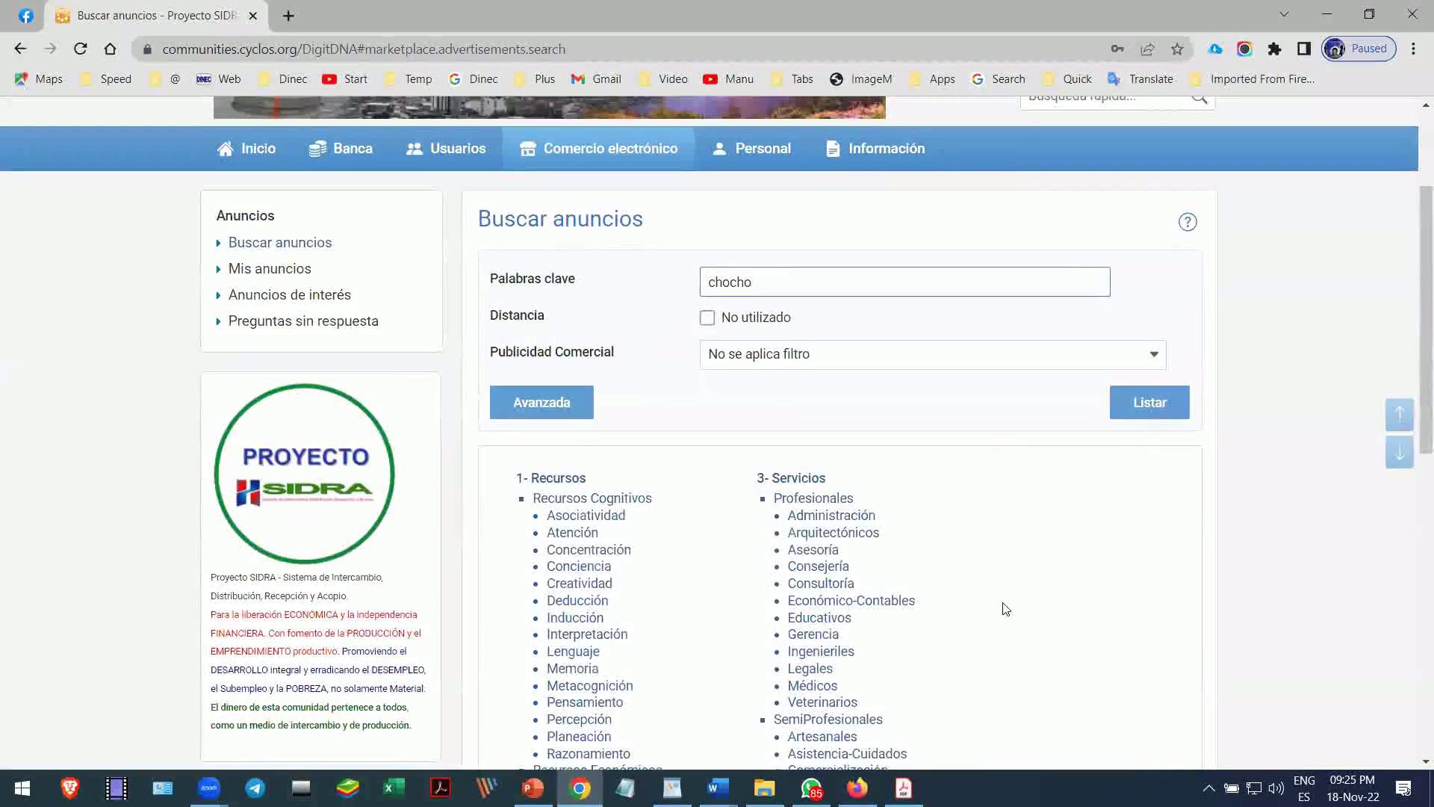
scroll(1005, 609, down, 10)
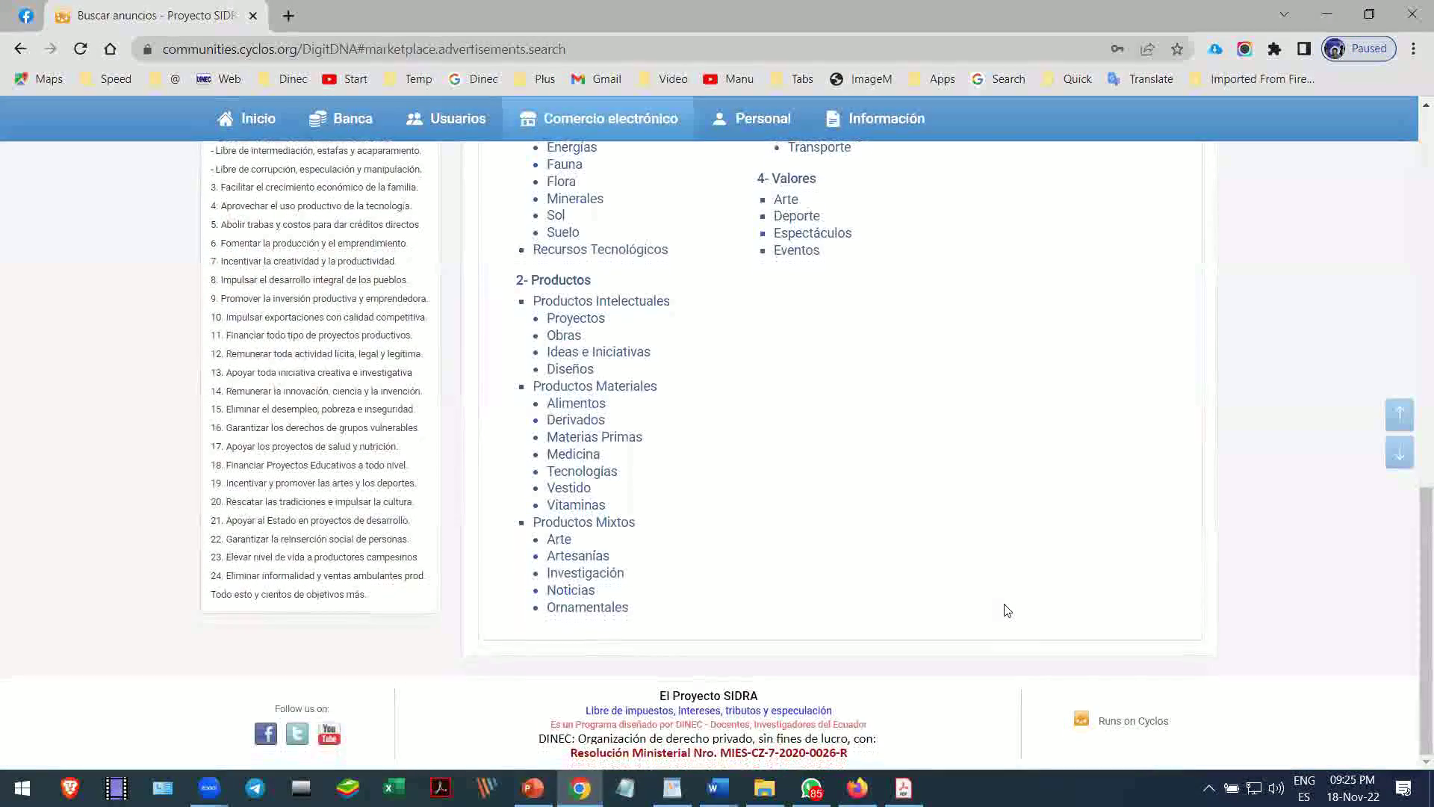
scroll(1005, 609, up, 12)
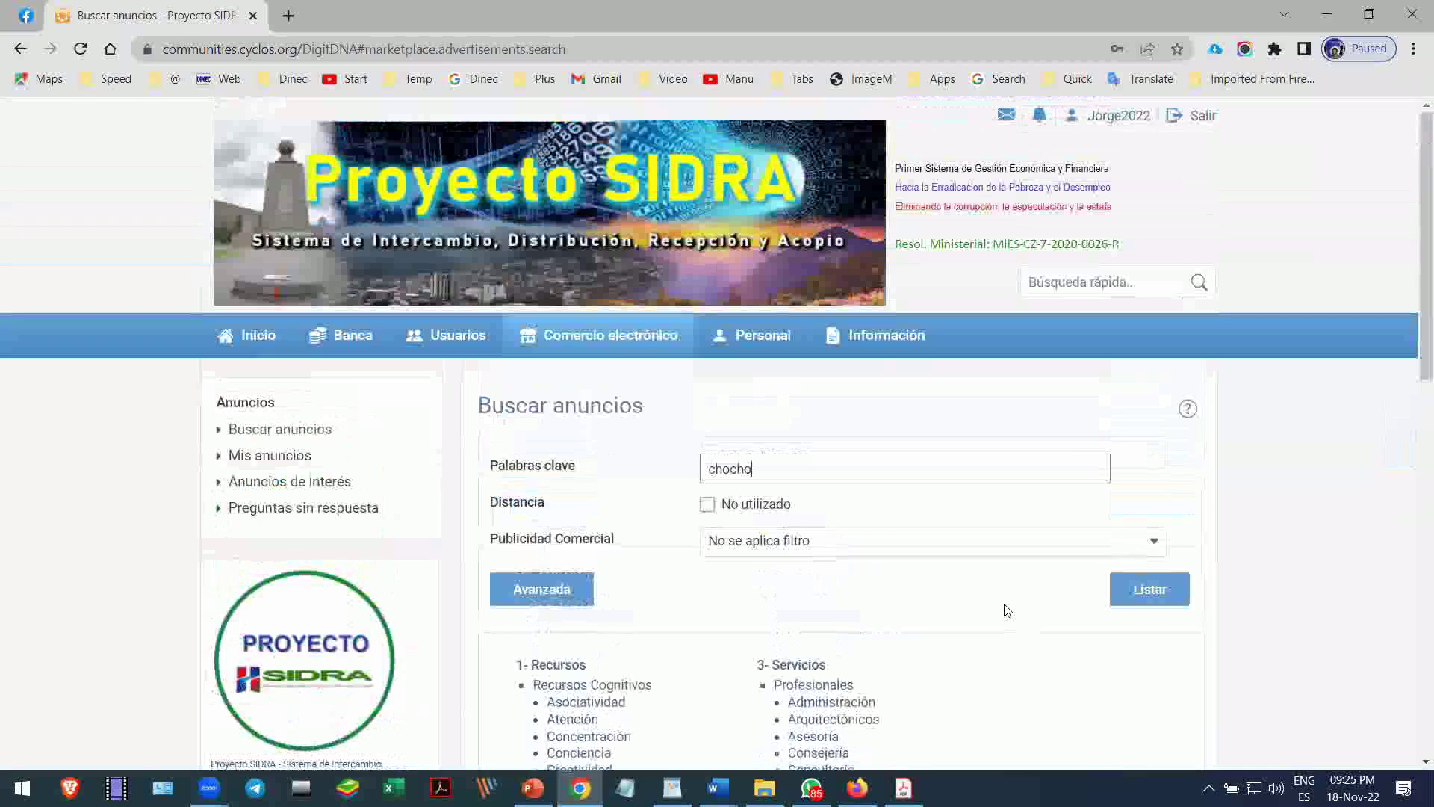
click(1123, 596)
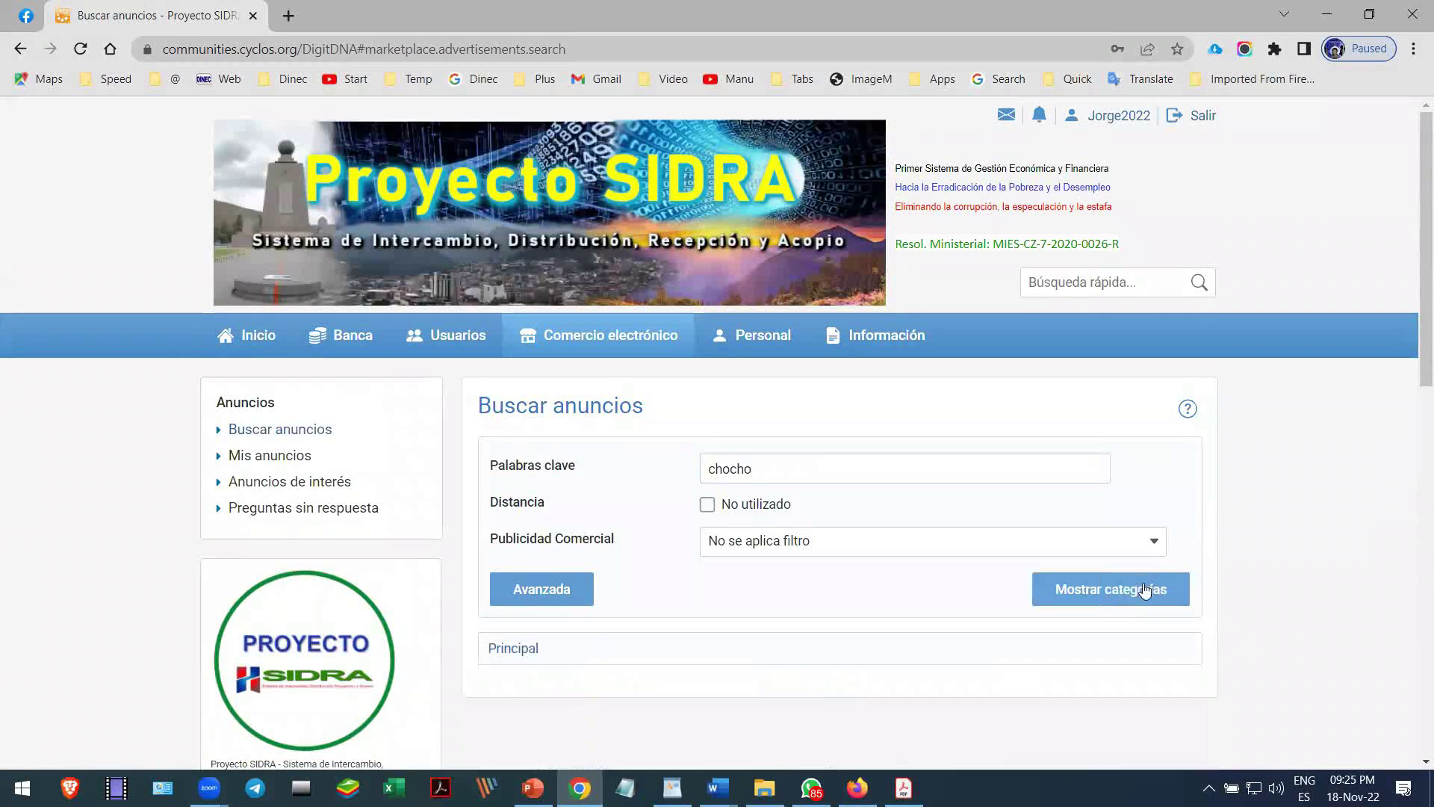
- Open the 'Trufas de chocho con chocolate' ad from the three results
scroll(1097, 594, down, 15)
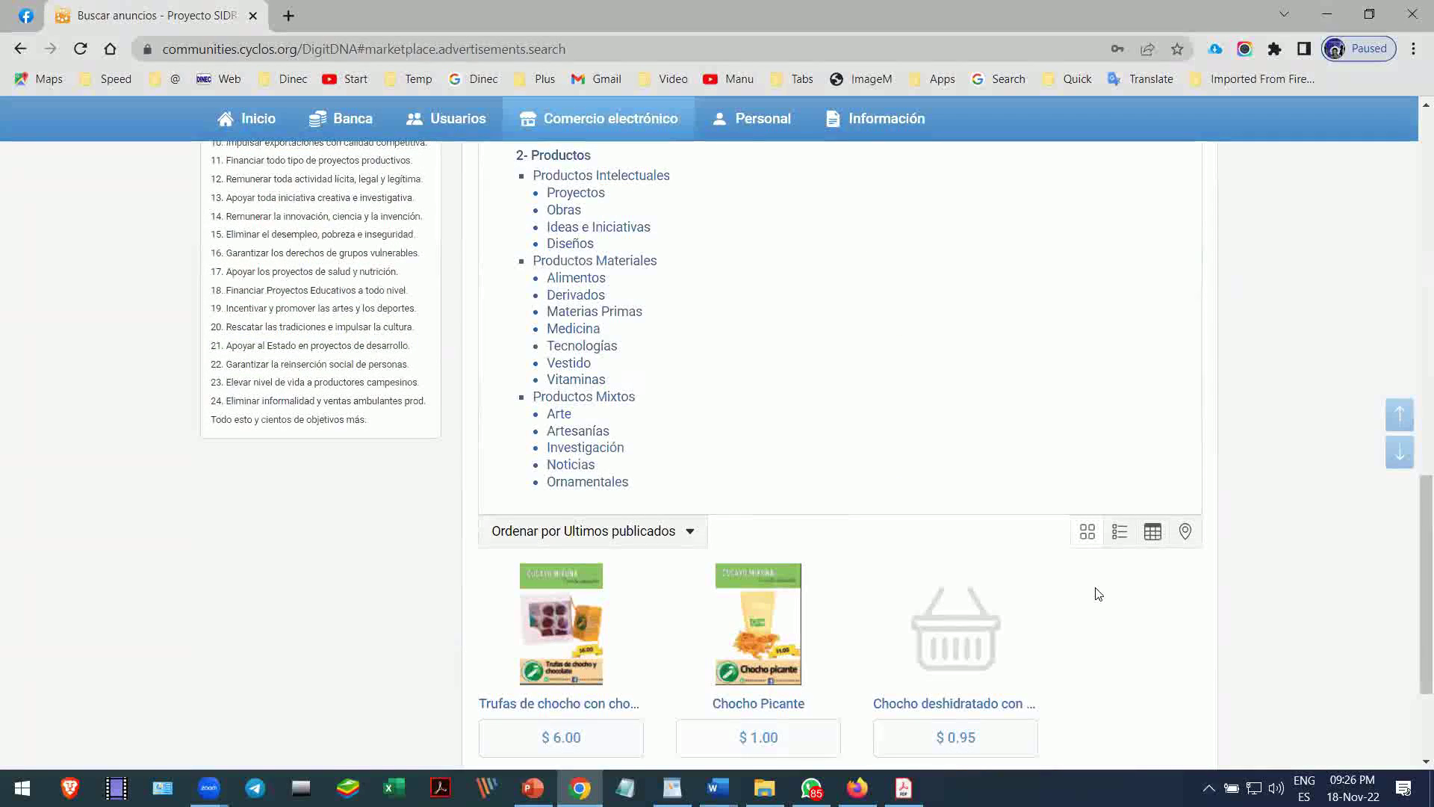
scroll(1097, 594, down, 1)
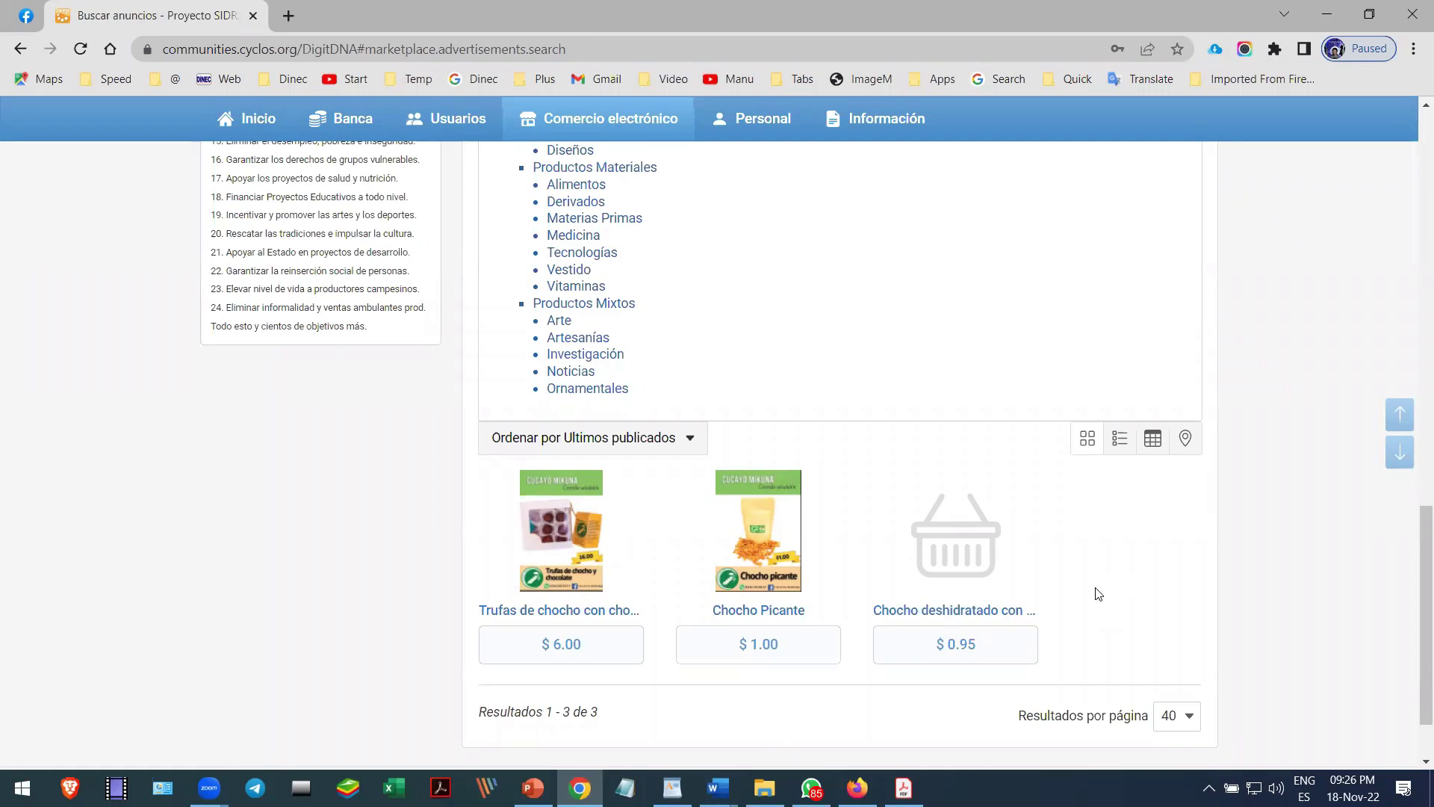
scroll(1098, 594, down, 1)
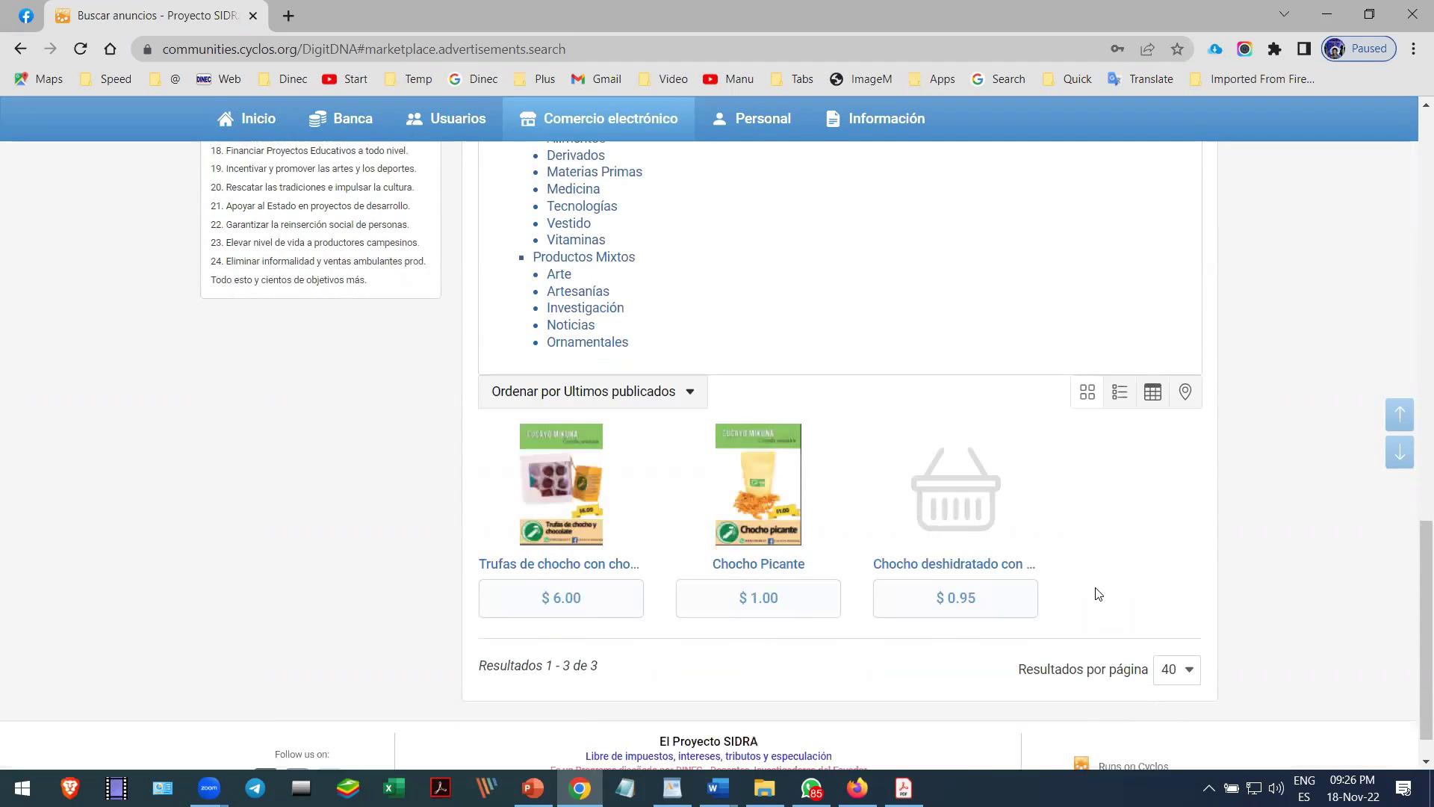
scroll(1098, 594, up, 1)
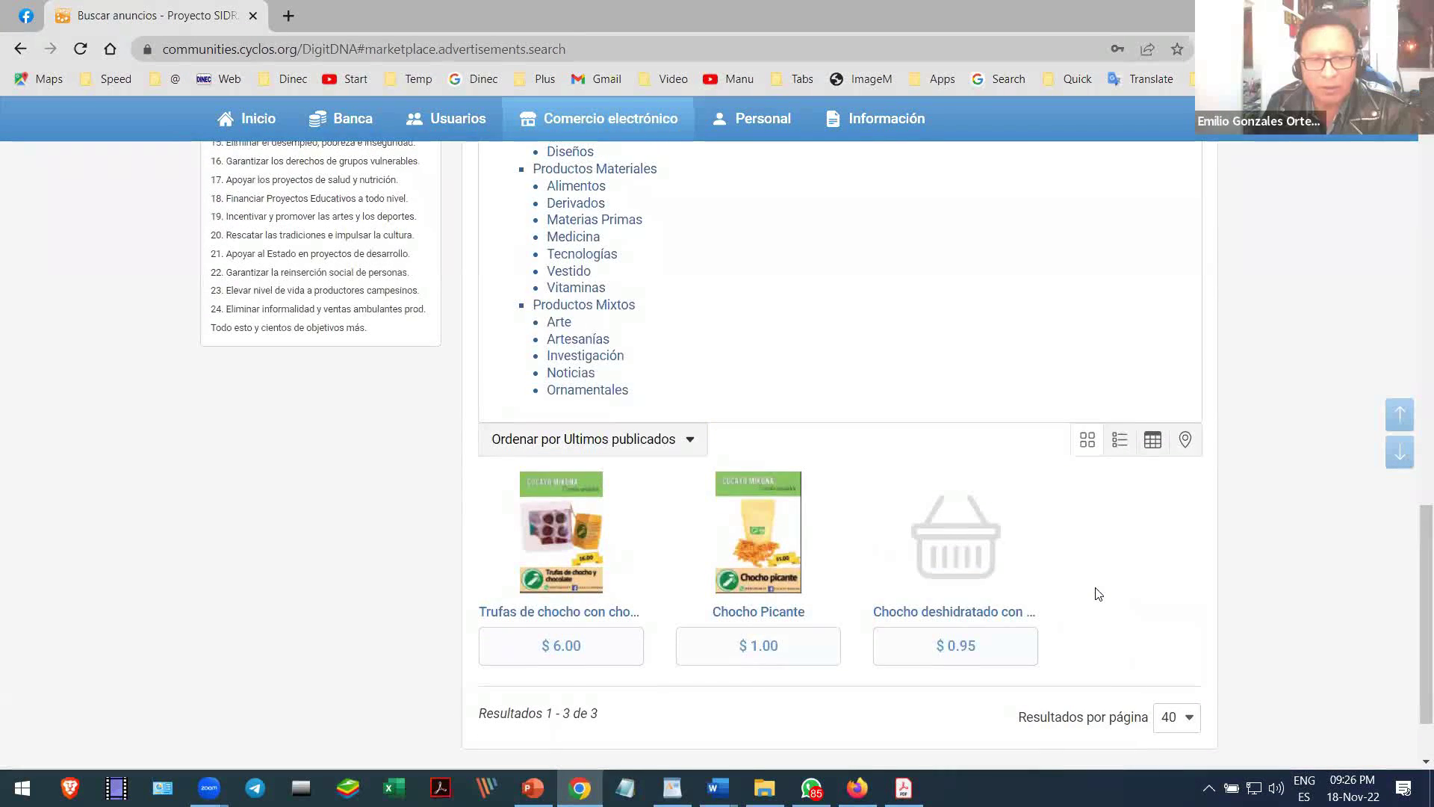
scroll(1104, 581, down, 1)
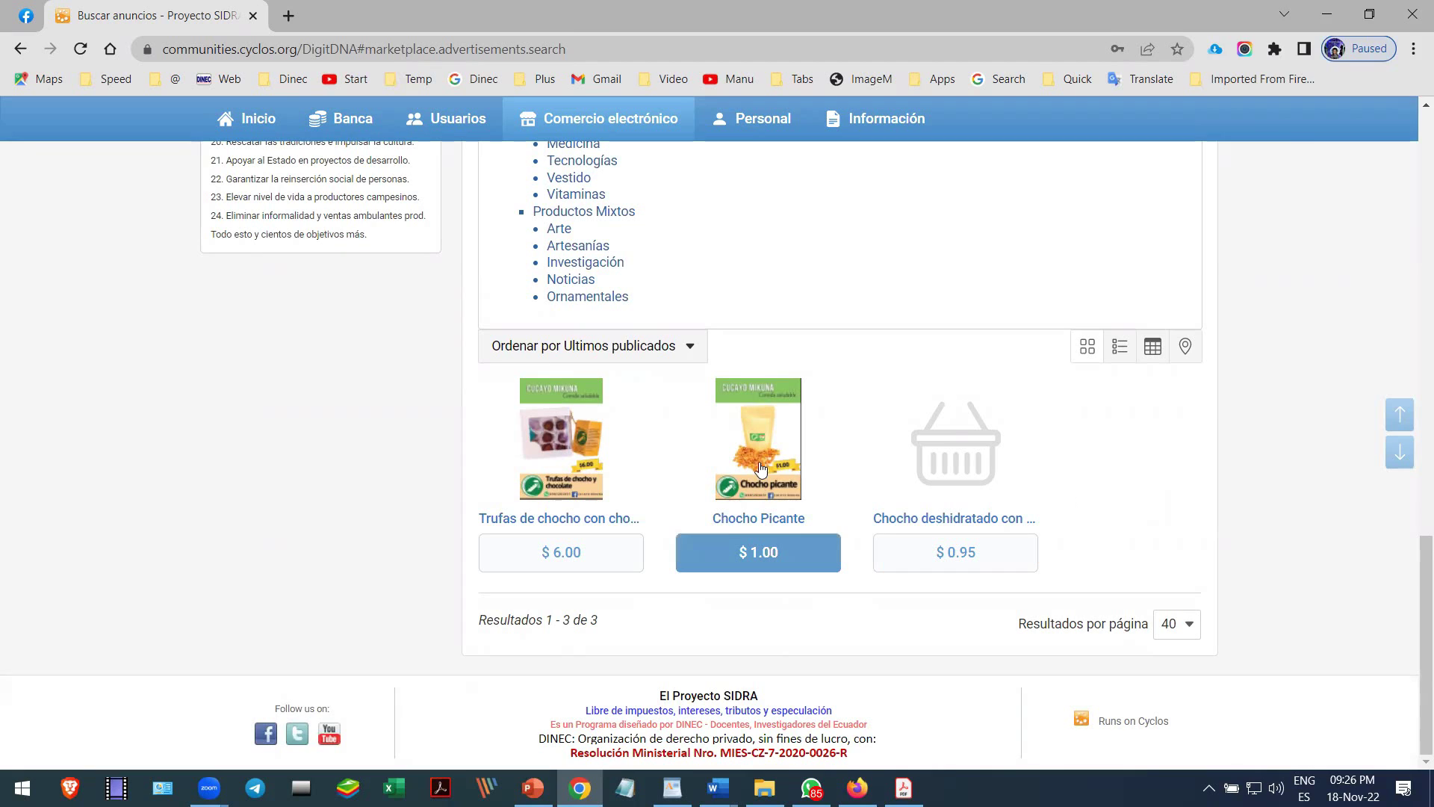
click(546, 451)
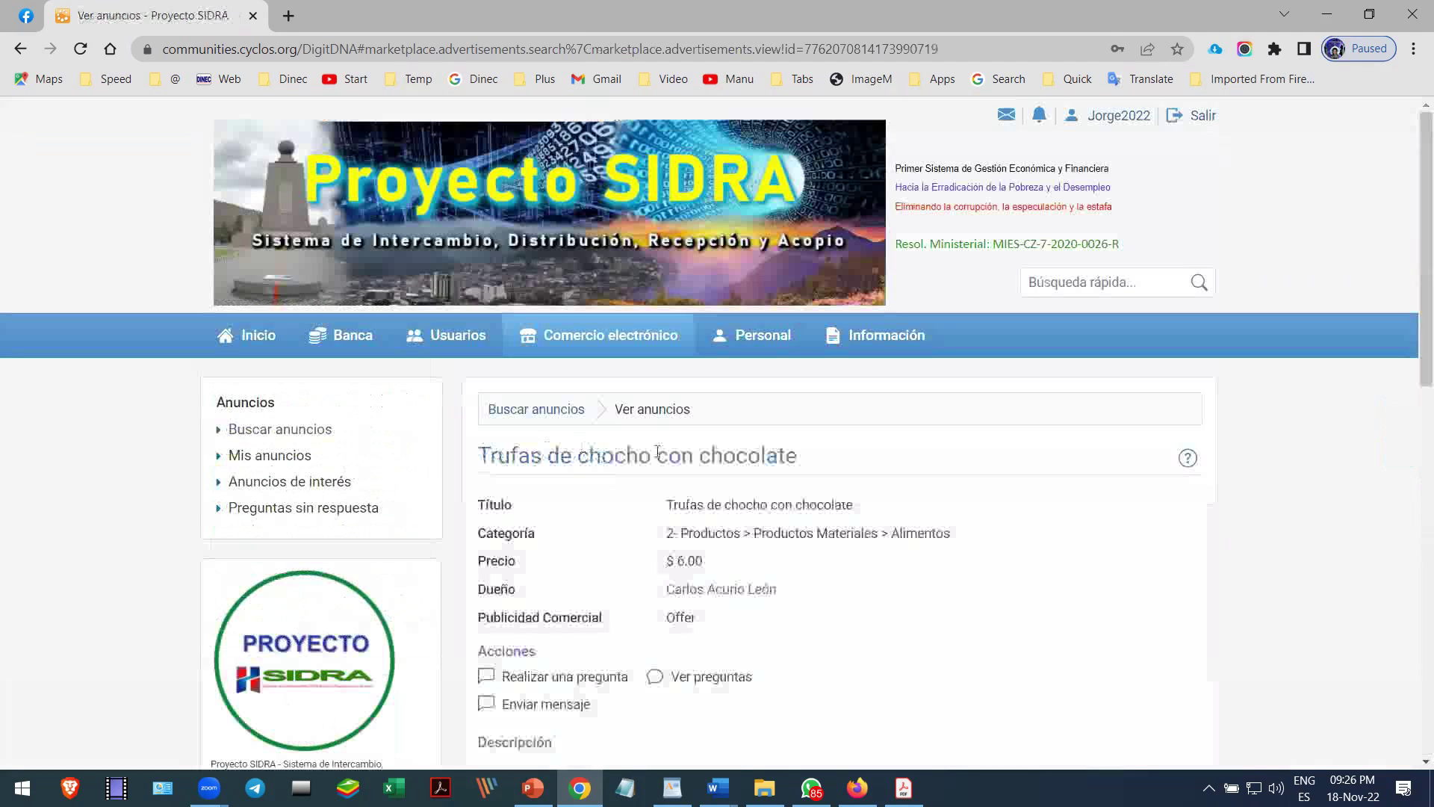
scroll(766, 456, down, 1)
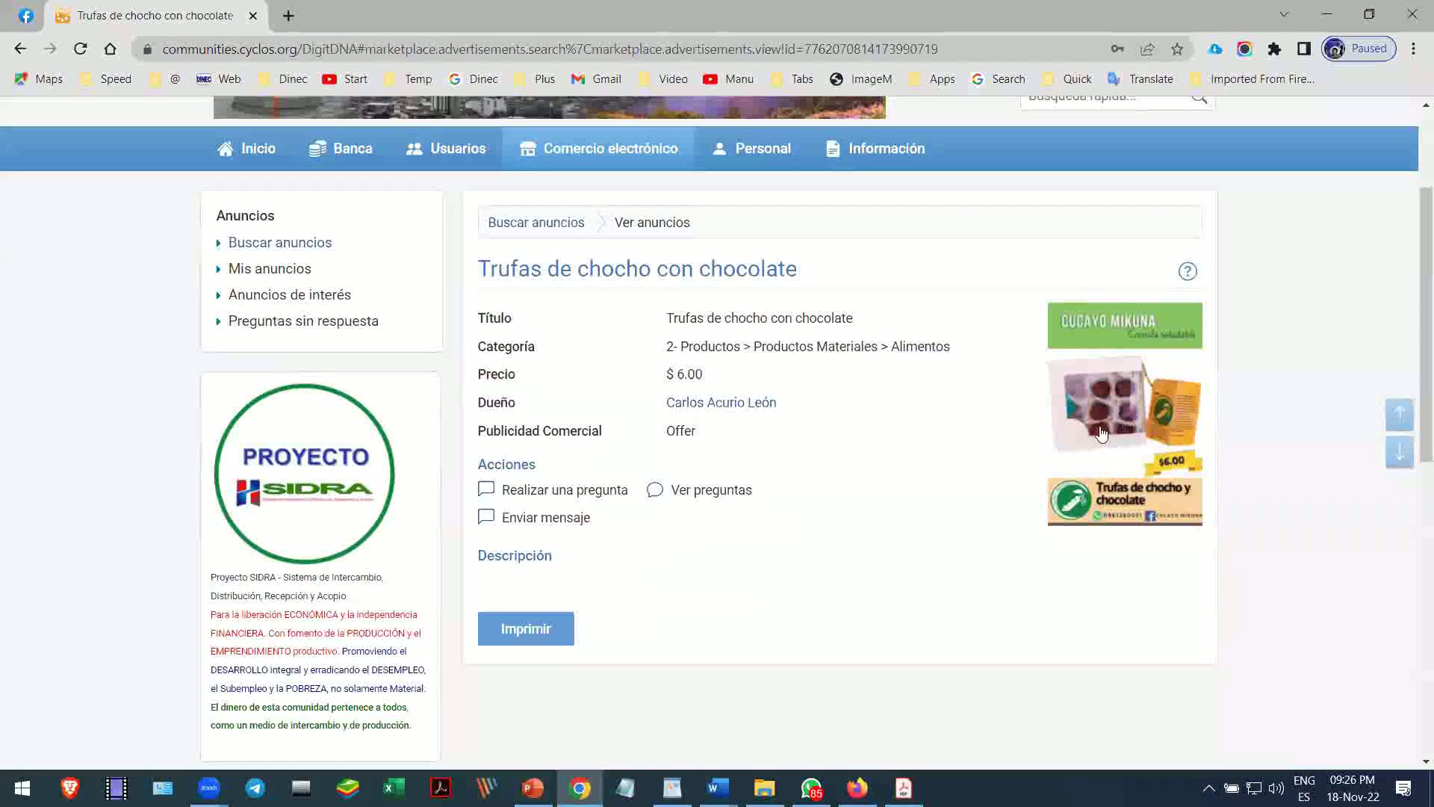